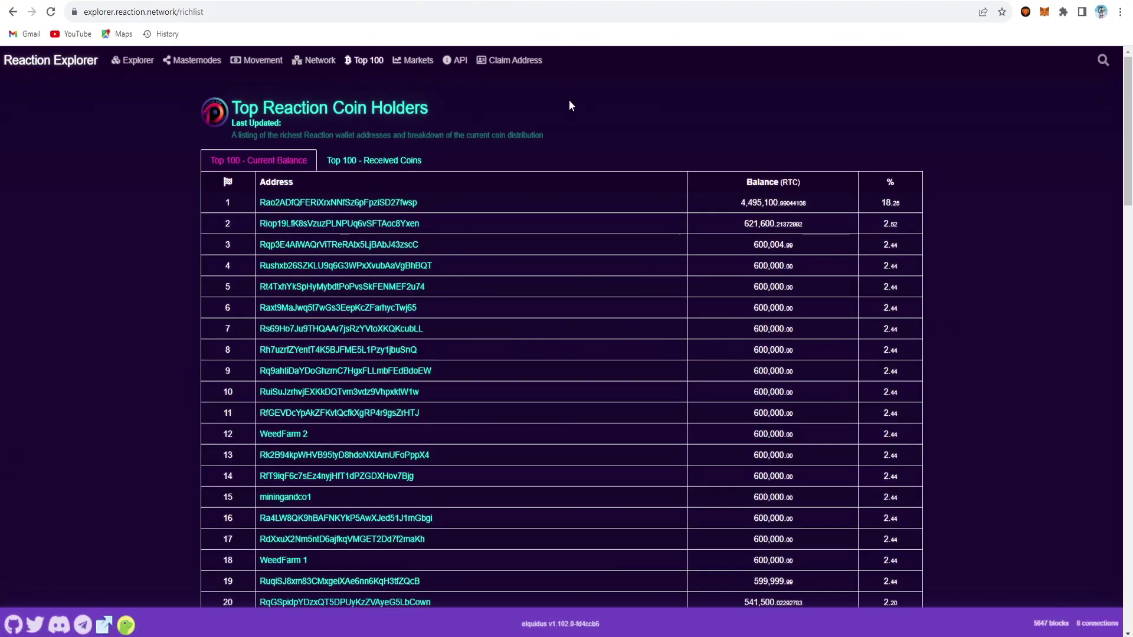
Examine the list of top Reaction coin holders and the SafeTrade RTC/USDT market details in the explorer
{"action": "scroll", "coordinate": [1037, 204], "scroll_direction": "down", "scroll_amount": 5}
{"action": "scroll", "coordinate": [1038, 204], "scroll_direction": "up", "scroll_amount": 5}
{"action": "left_click", "coordinate": [429, 64]}
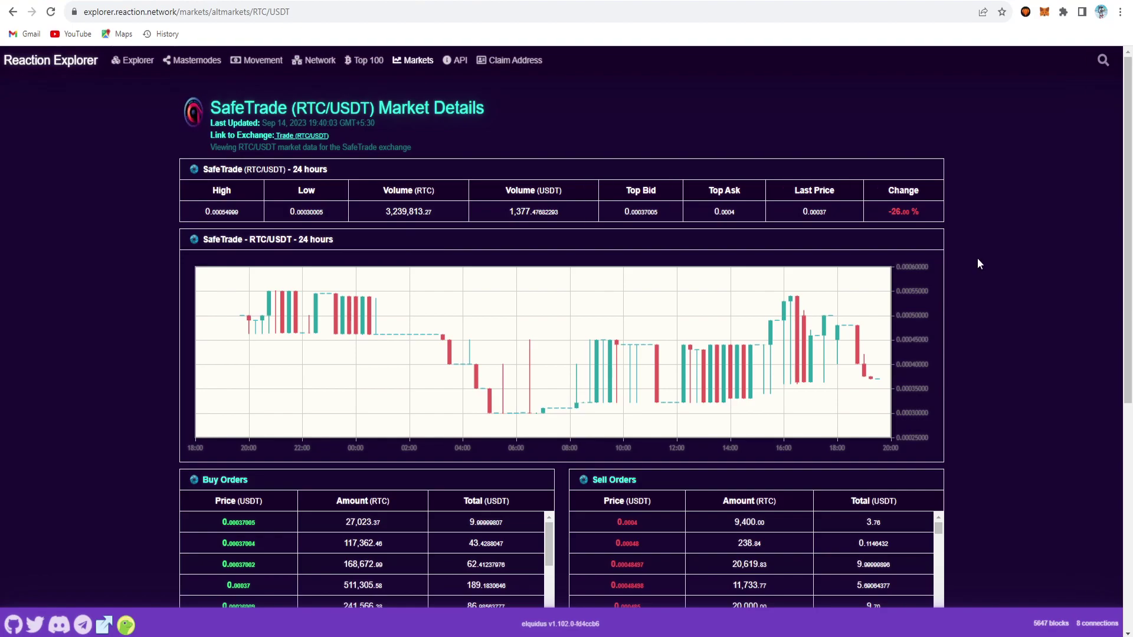
{"action": "scroll", "coordinate": [977, 257], "scroll_direction": "down", "scroll_amount": 2}
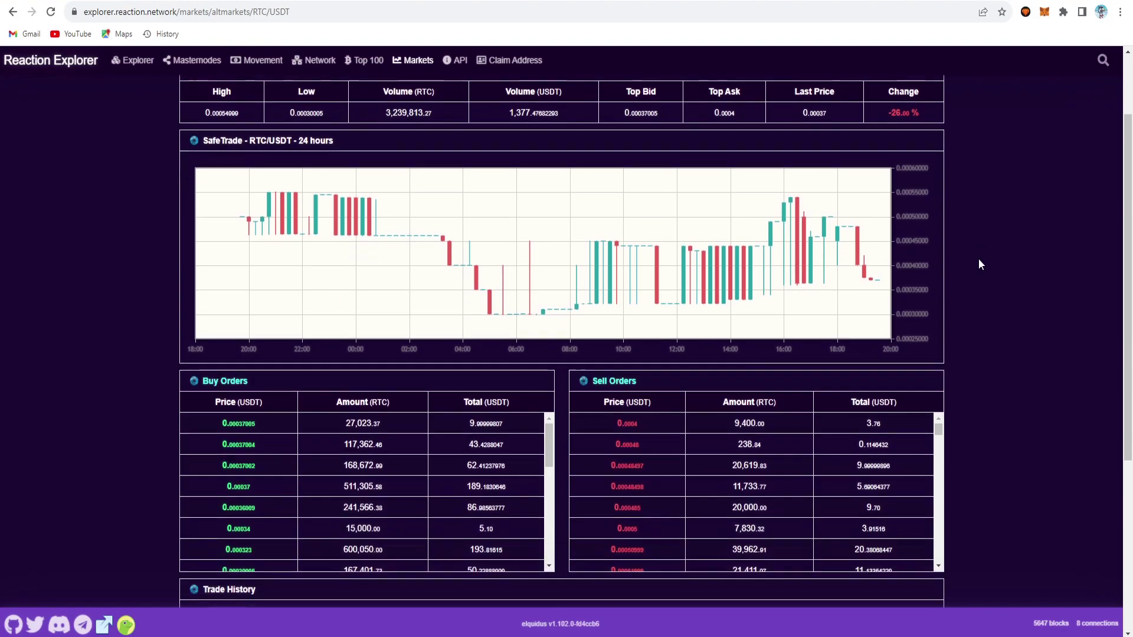
{"action": "scroll", "coordinate": [978, 258], "scroll_direction": "up", "scroll_amount": 2}
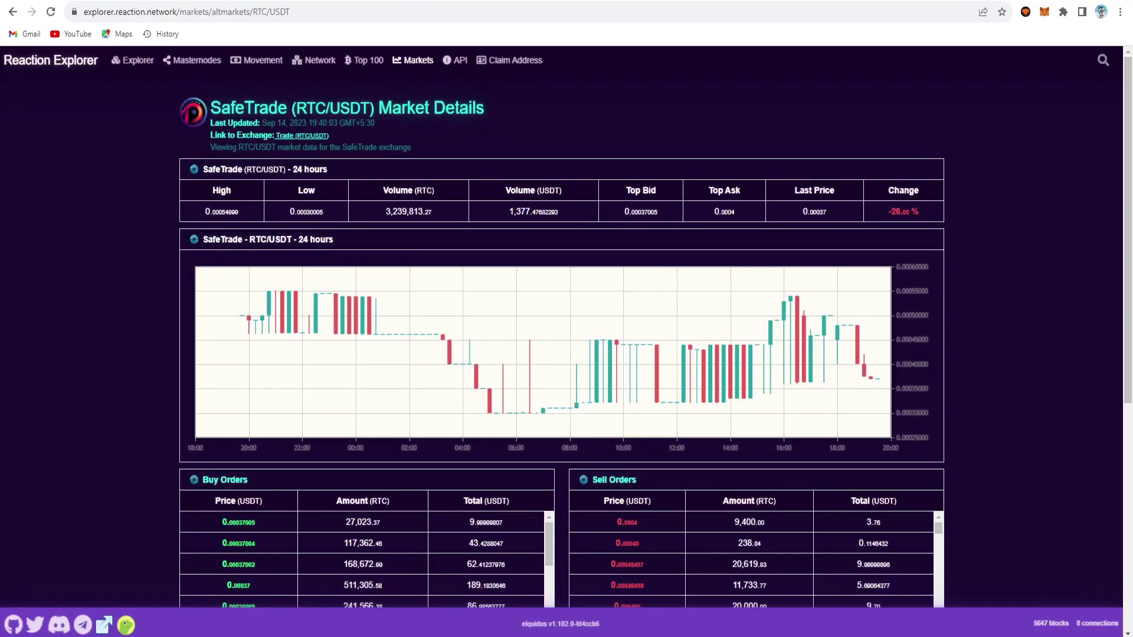
View the explorer's wallet address claim page and the RTC deposit details on SafeTrade
{"action": "left_click", "coordinate": [534, 65]}
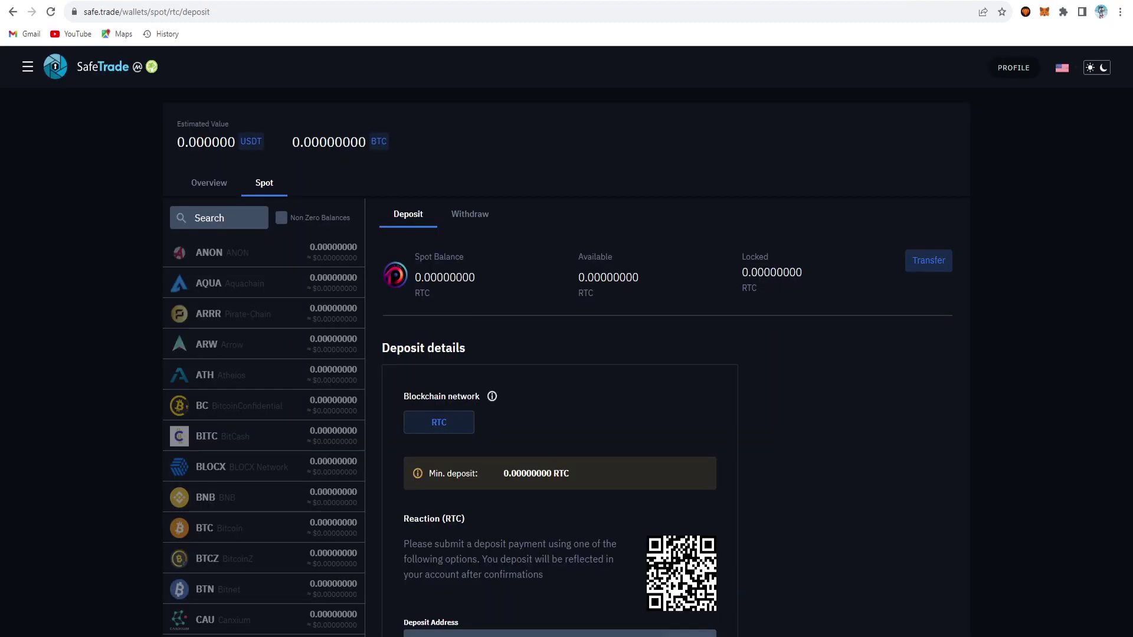
{"action": "scroll", "coordinate": [809, 410], "scroll_direction": "down", "scroll_amount": 4}
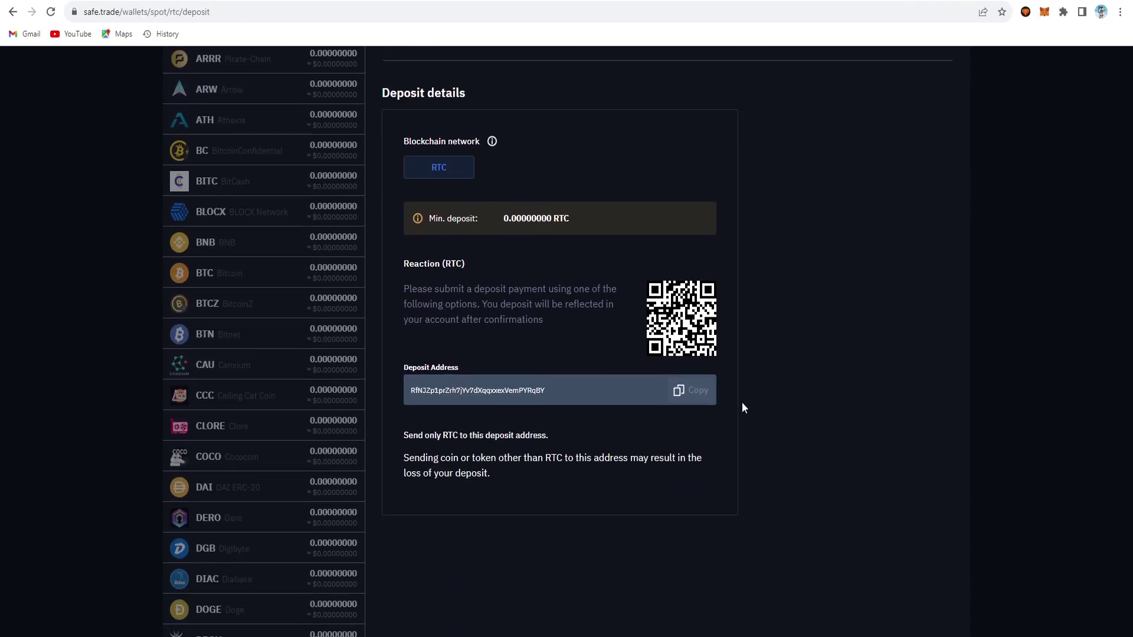
{"action": "scroll", "coordinate": [742, 402], "scroll_direction": "up", "scroll_amount": 4}
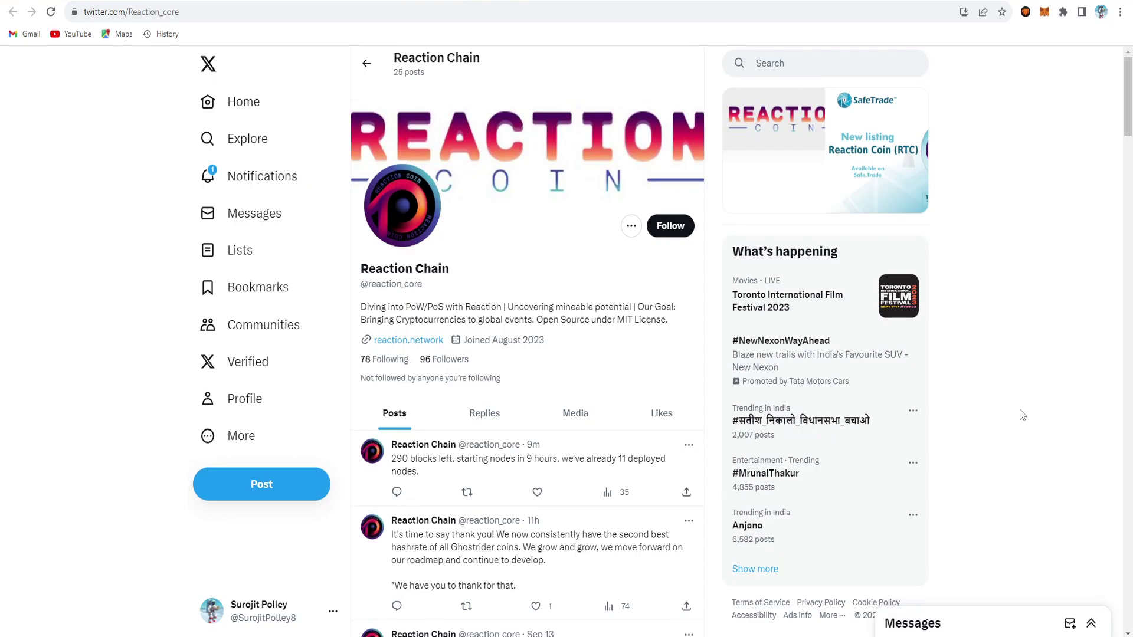
Read the Reaction Chain posts on Twitter and view the explorer's masternodes page
{"action": "scroll", "coordinate": [1022, 414], "scroll_direction": "down", "scroll_amount": 3}
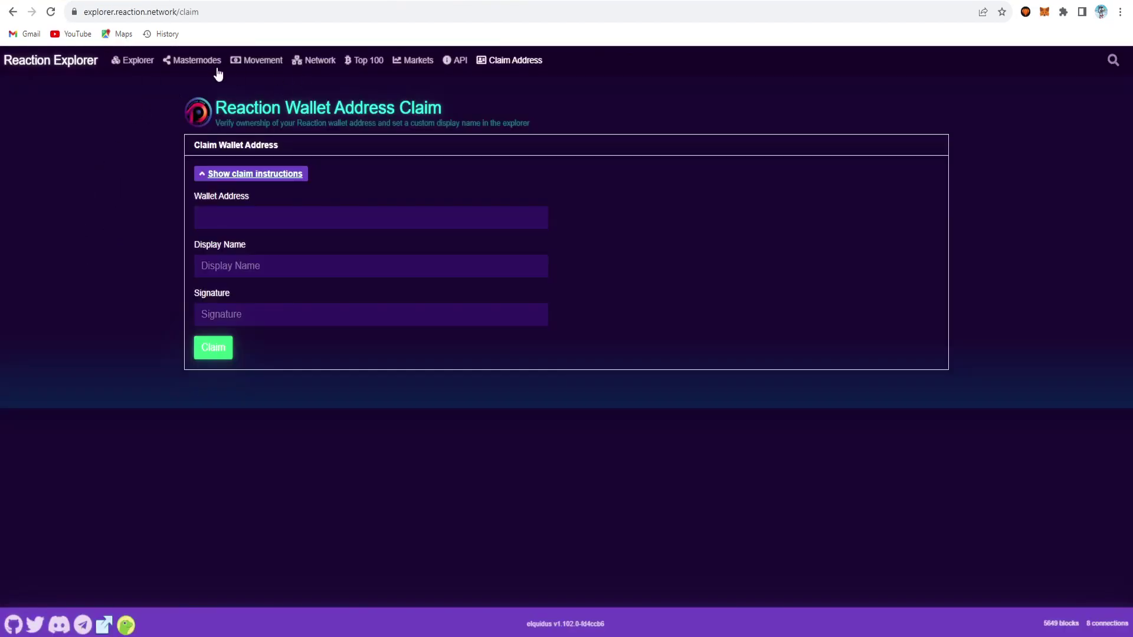
{"action": "left_click", "coordinate": [199, 60]}
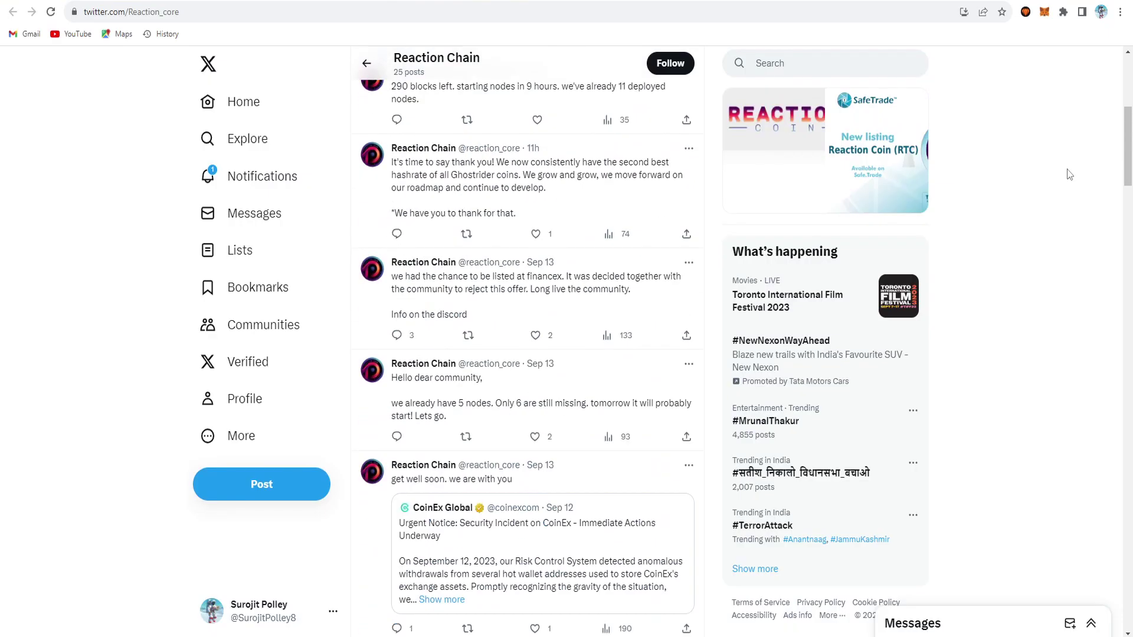
{"action": "scroll", "coordinate": [1069, 174], "scroll_direction": "up", "scroll_amount": 1}
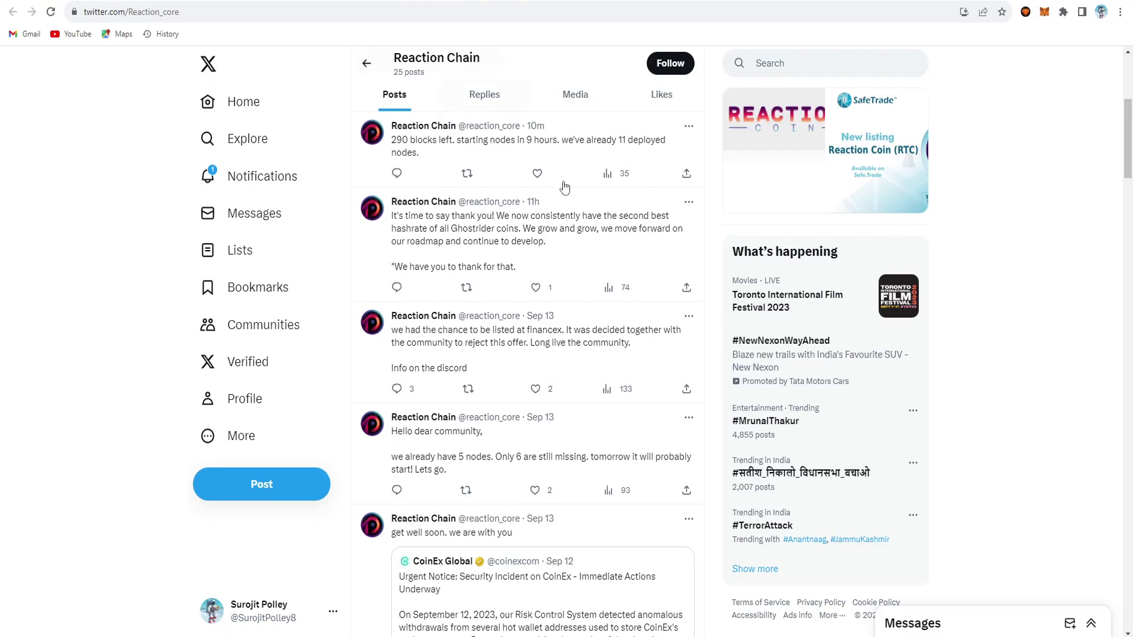
{"action": "scroll", "coordinate": [900, 218], "scroll_direction": "up", "scroll_amount": 3}
{"action": "scroll", "coordinate": [900, 219], "scroll_direction": "up", "scroll_amount": 3}
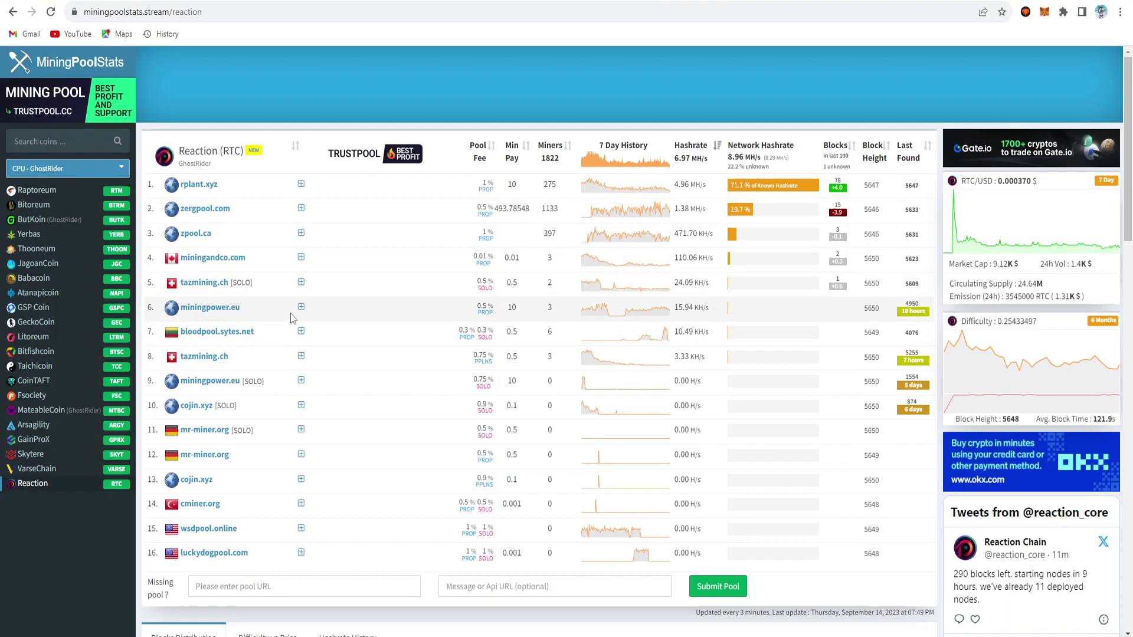
Review the Reaction (RTC) pool list and blocks distribution on MiningPoolStats
{"action": "scroll", "coordinate": [292, 319], "scroll_direction": "down", "scroll_amount": 5}
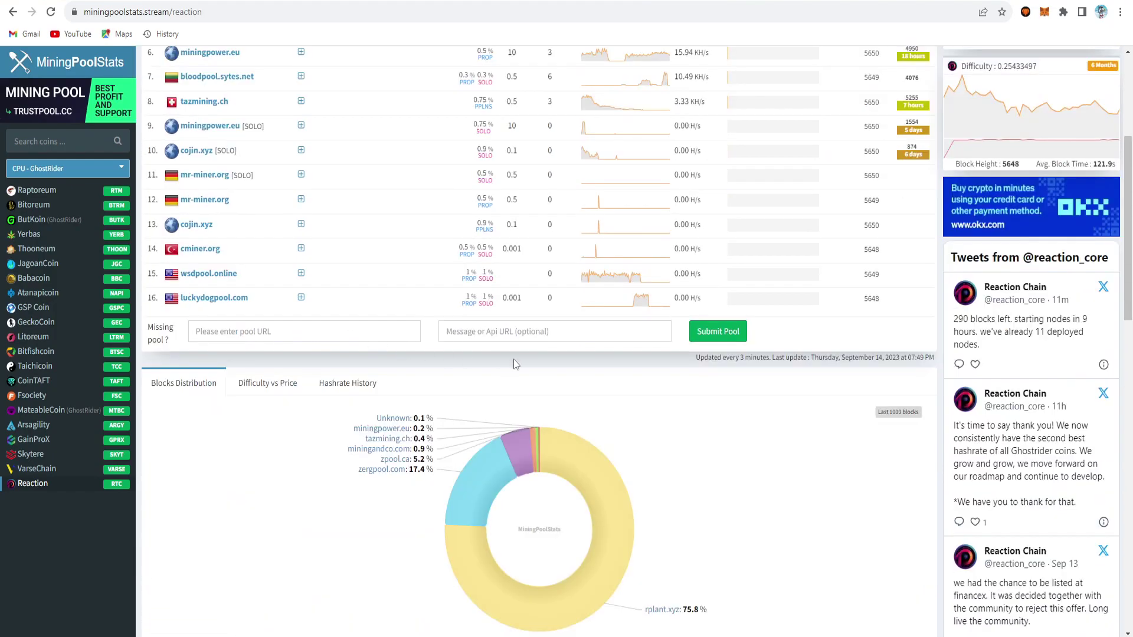
{"action": "scroll", "coordinate": [514, 358], "scroll_direction": "up", "scroll_amount": 5}
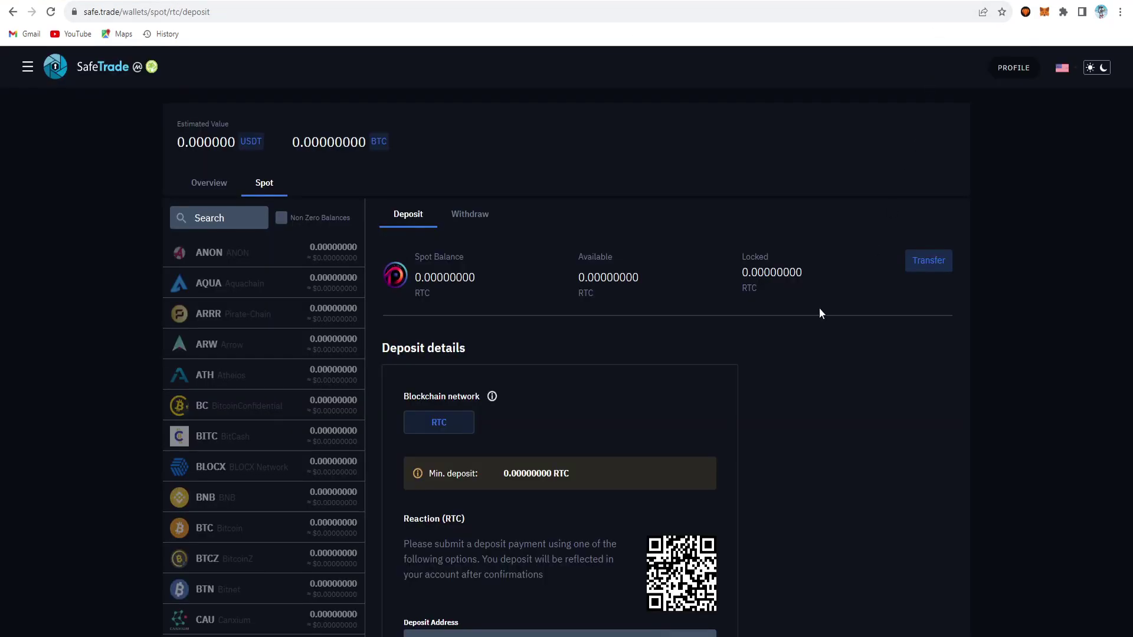
Copy the RTC deposit address from the SafeTrade spot wallet
{"action": "scroll", "coordinate": [819, 308], "scroll_direction": "down", "scroll_amount": 6}
{"action": "left_click", "coordinate": [684, 263]}
{"action": "scroll", "coordinate": [508, 114], "scroll_direction": "up", "scroll_amount": 6}
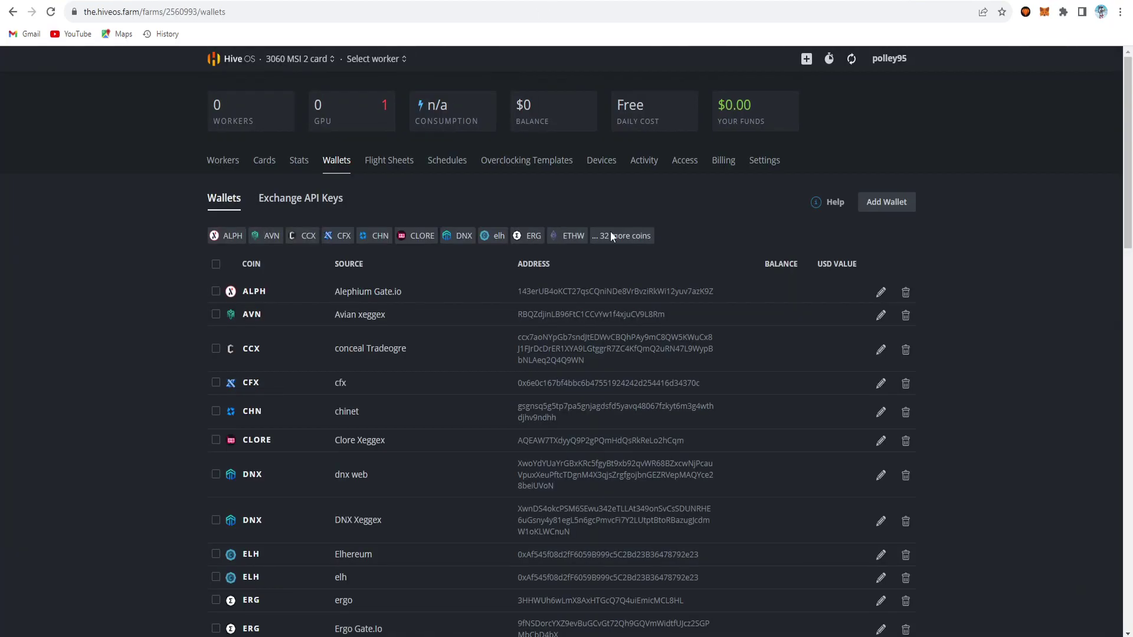
{"action": "left_click", "coordinate": [891, 204]}
{"action": "left_click", "coordinate": [500, 212]}
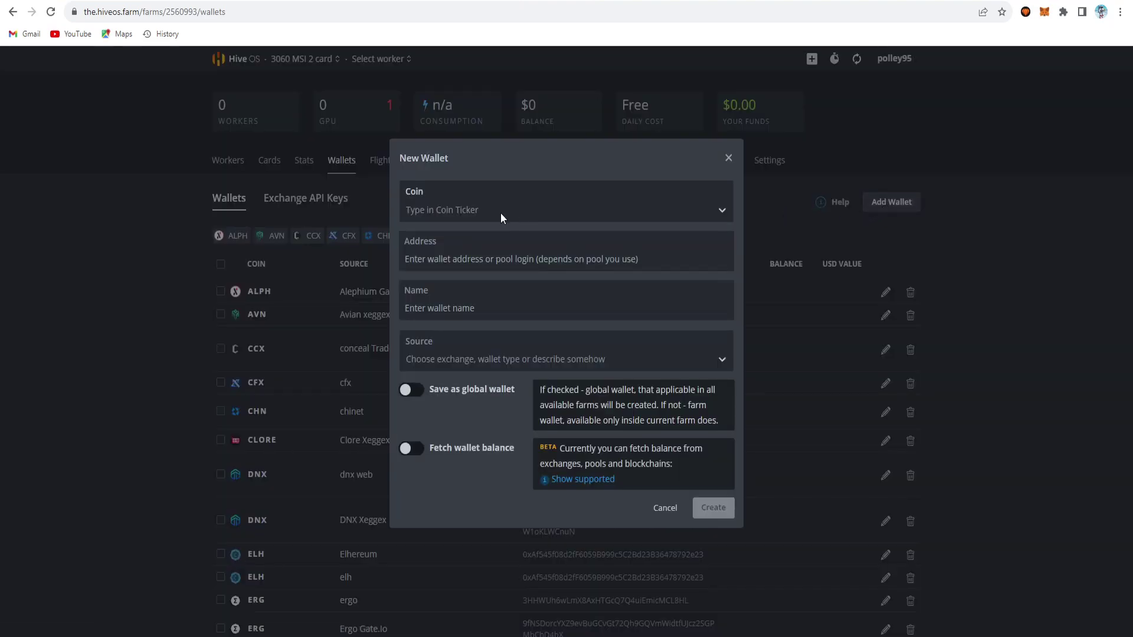
{"action": "type", "text": "rtc"}
{"action": "left_click", "coordinate": [544, 239]}
{"action": "key", "text": "ctrl+v"}
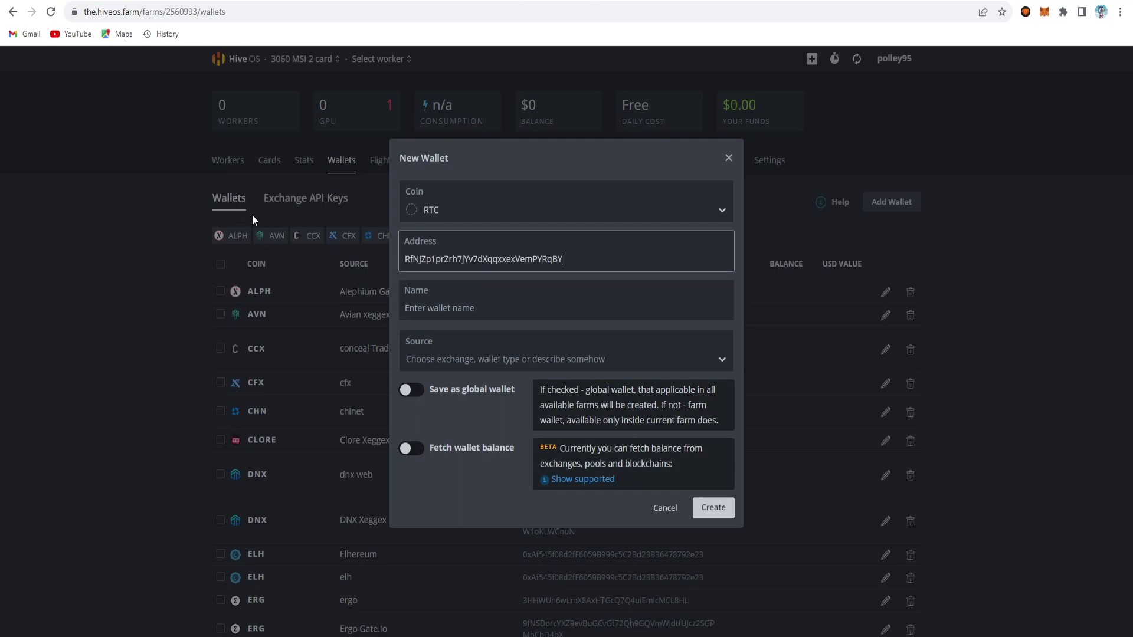
{"action": "left_click", "coordinate": [449, 307]}
{"action": "type", "text": "R"}
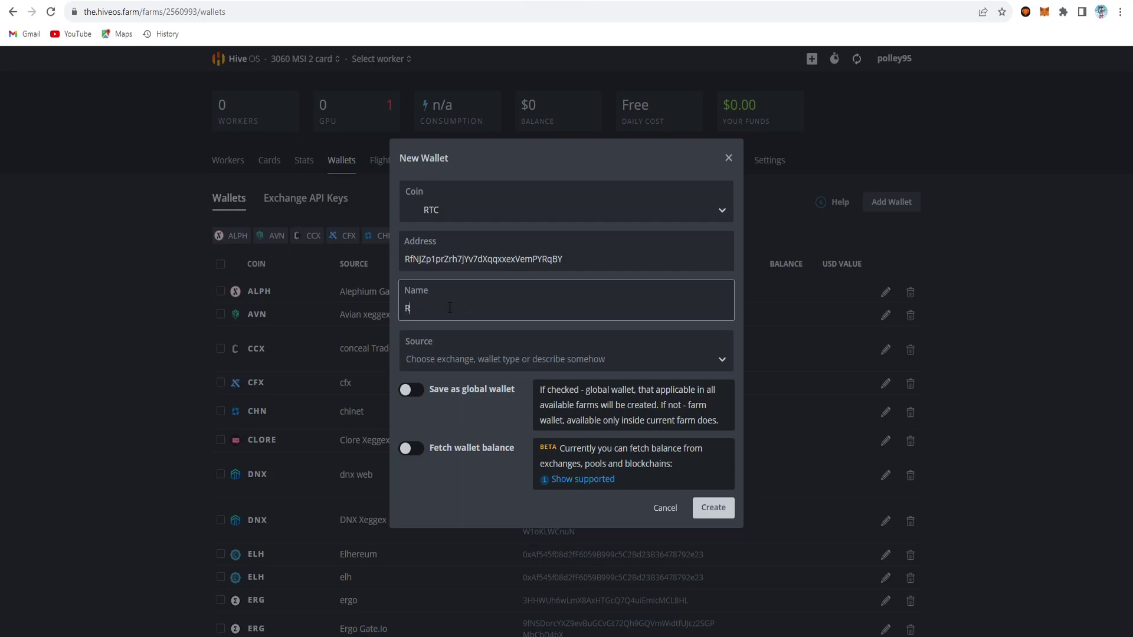
{"action": "type", "text": "TC Reaction"}
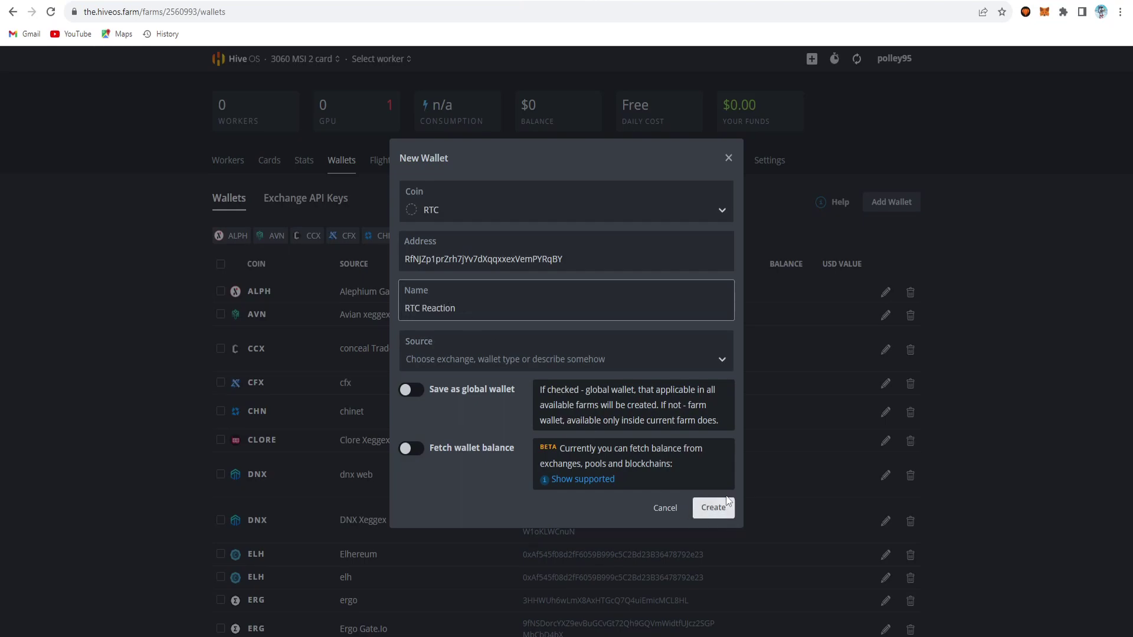
{"action": "left_click", "coordinate": [664, 508]}
View the details of the saved RTC wallet in the Hive OS wallet list
{"action": "scroll", "coordinate": [1021, 476], "scroll_direction": "down", "scroll_amount": 6}
{"action": "scroll", "coordinate": [1075, 455], "scroll_direction": "down", "scroll_amount": 9}
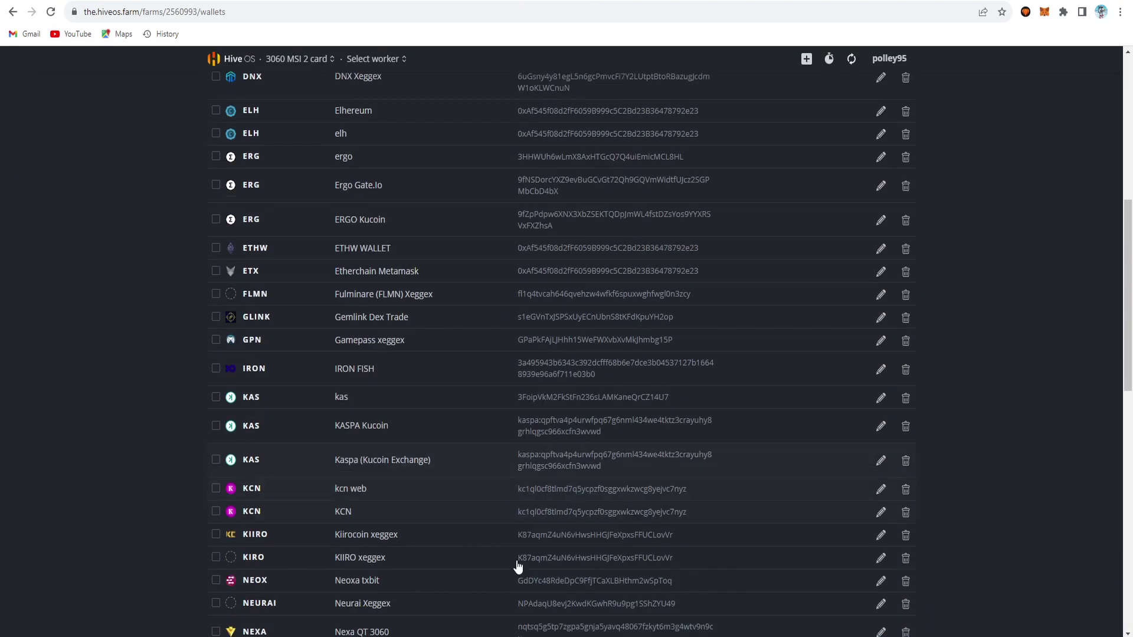
{"action": "left_click", "coordinate": [880, 447]}
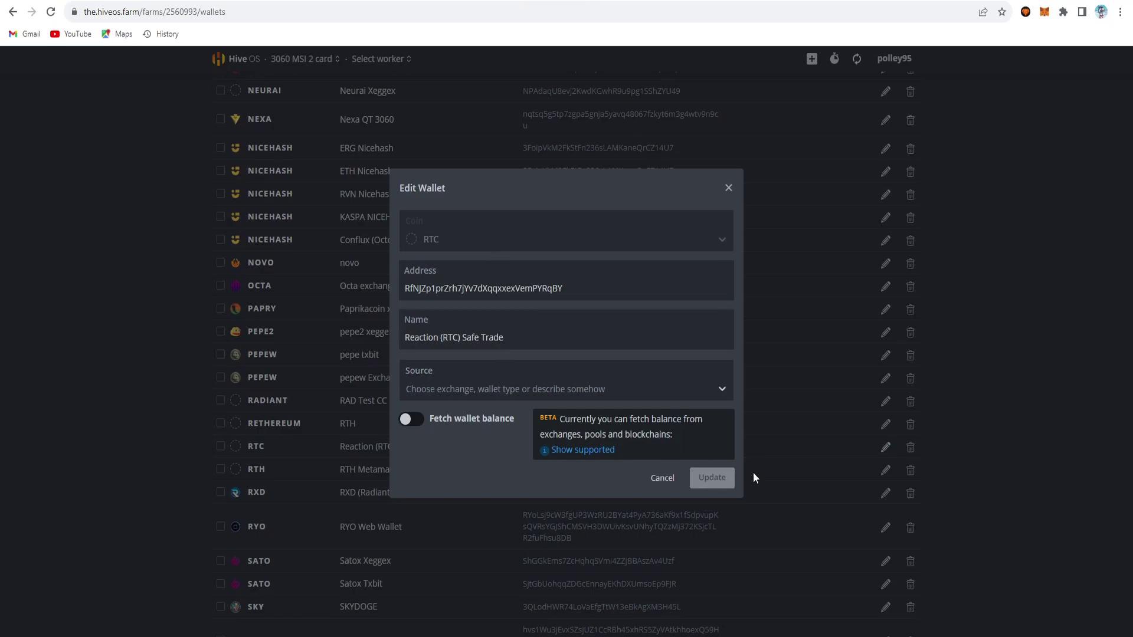
{"action": "left_click", "coordinate": [662, 478]}
Set up a new flight sheet with coin RTC, wallet Reaction (RTC) Safe Trade and the pool set to Configure in miner
{"action": "scroll", "coordinate": [1056, 349], "scroll_direction": "up", "scroll_amount": 15}
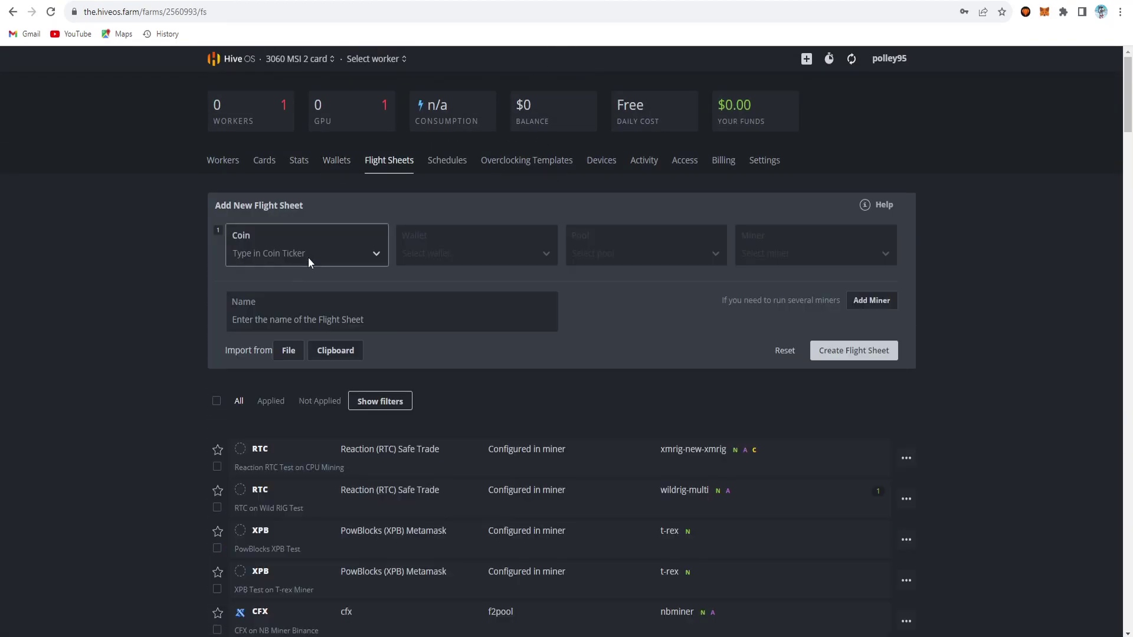
{"action": "left_click", "coordinate": [321, 253]}
{"action": "type", "text": "rtc"}
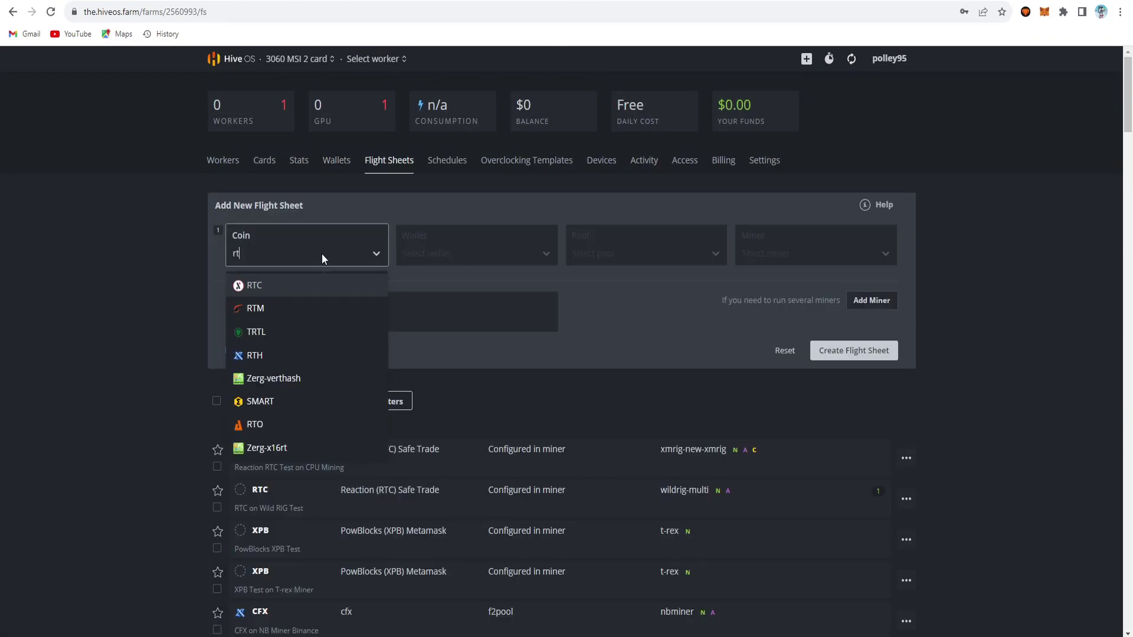
{"action": "left_click", "coordinate": [325, 287]}
{"action": "left_click", "coordinate": [448, 250]}
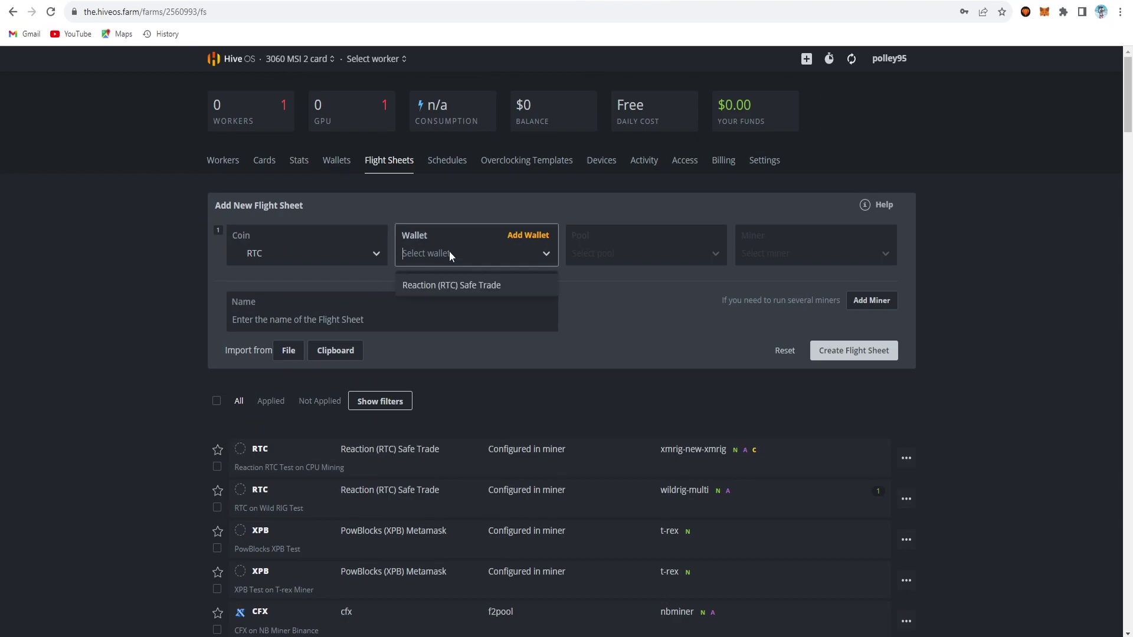
{"action": "left_click", "coordinate": [463, 285]}
{"action": "left_click", "coordinate": [665, 250]}
{"action": "left_click", "coordinate": [641, 285]}
Name the flight sheet RTC Reaction Test and choose WildRig Multi as its miner
{"action": "left_click", "coordinate": [493, 316]}
{"action": "type", "text": "RTC Reaction Test"}
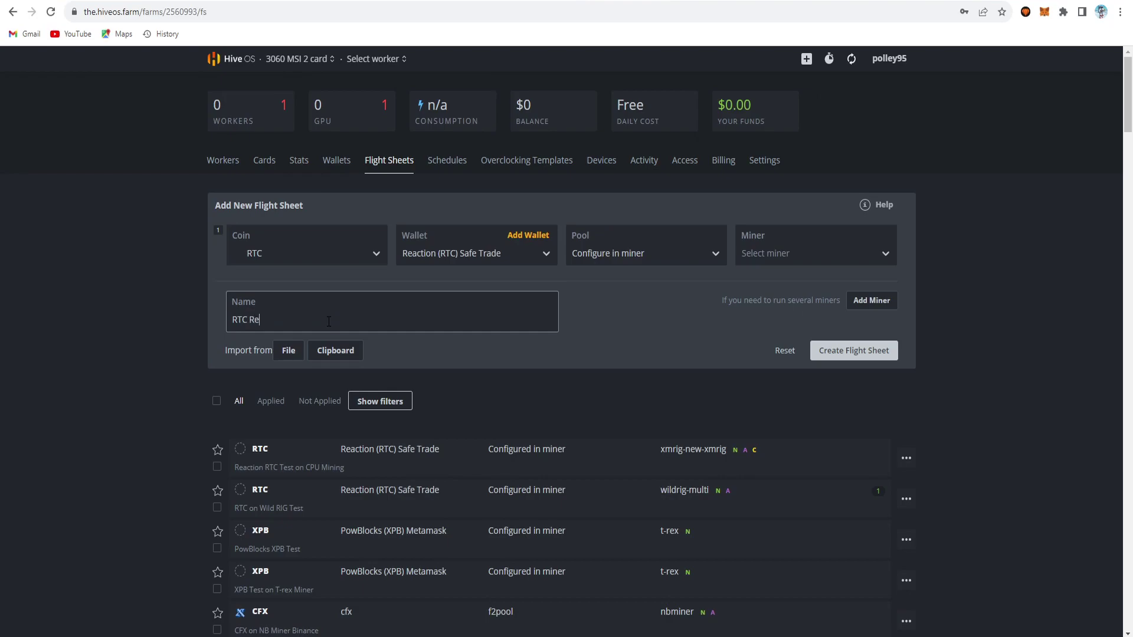
{"action": "left_click", "coordinate": [787, 252]}
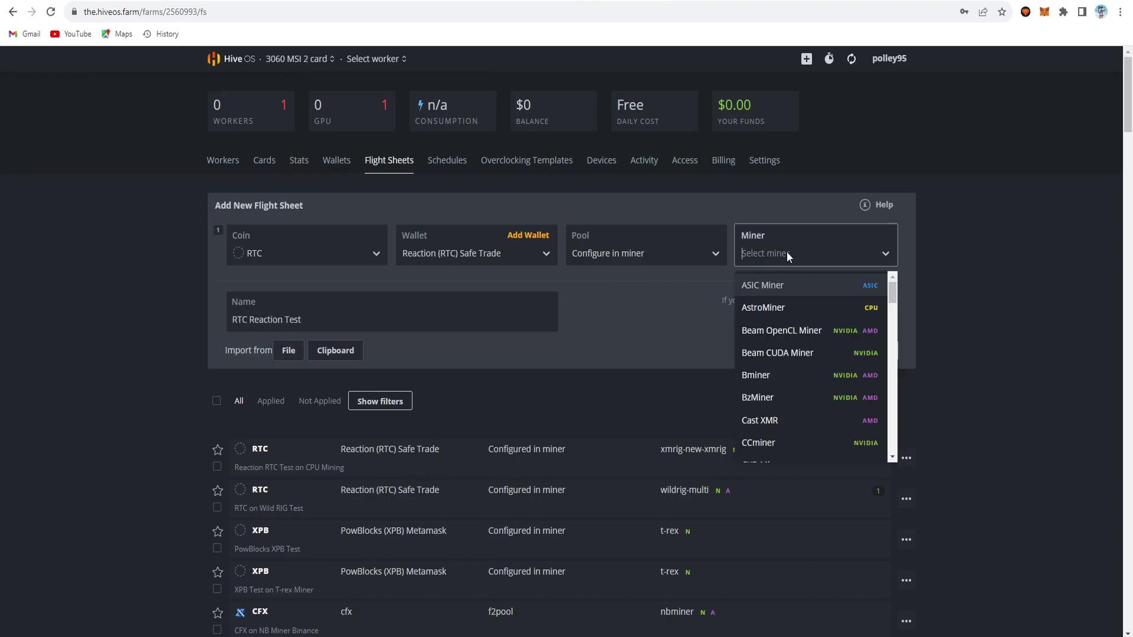
{"action": "type", "text": "wildr"}
{"action": "key", "text": "Return"}
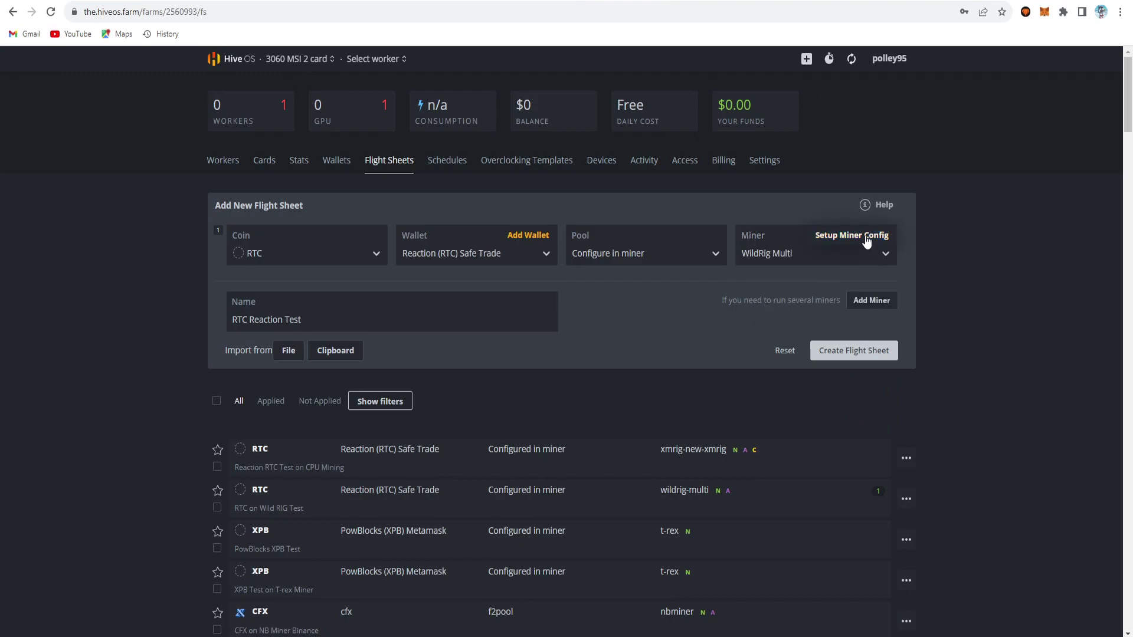
In the miner configuration, set the hash algorithm to ghostrider and the wallet and worker template to %WAL%.%WORKER_NAME%
{"action": "left_click", "coordinate": [862, 239]}
{"action": "left_click", "coordinate": [495, 214]}
{"action": "type", "text": "ghost"}
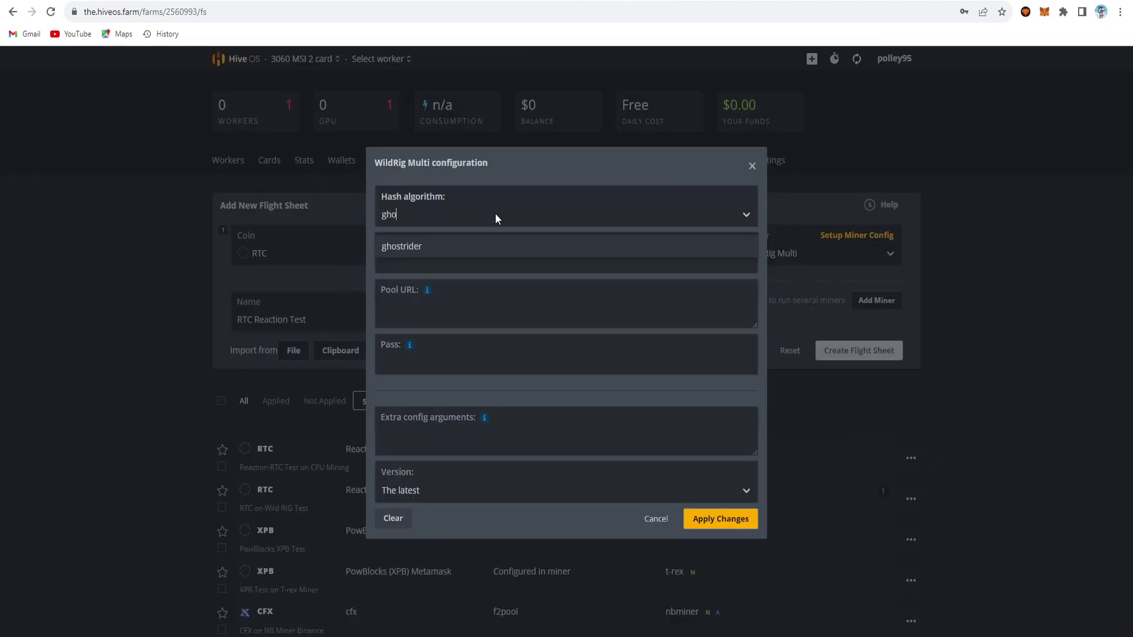
{"action": "left_click", "coordinate": [502, 247]}
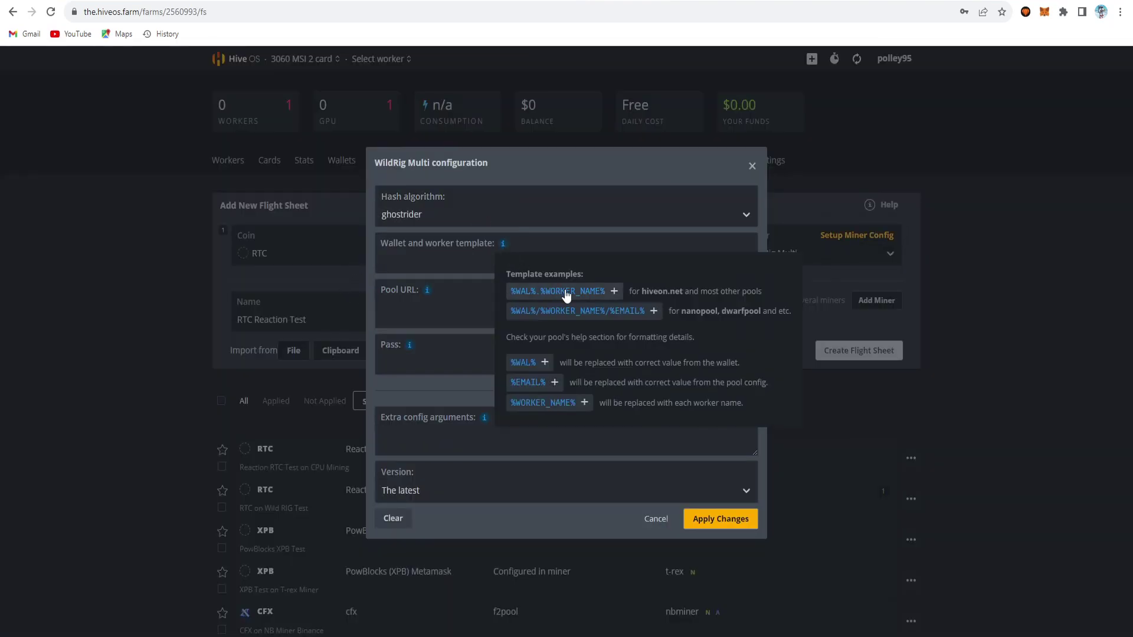
{"action": "left_click", "coordinate": [485, 312]}
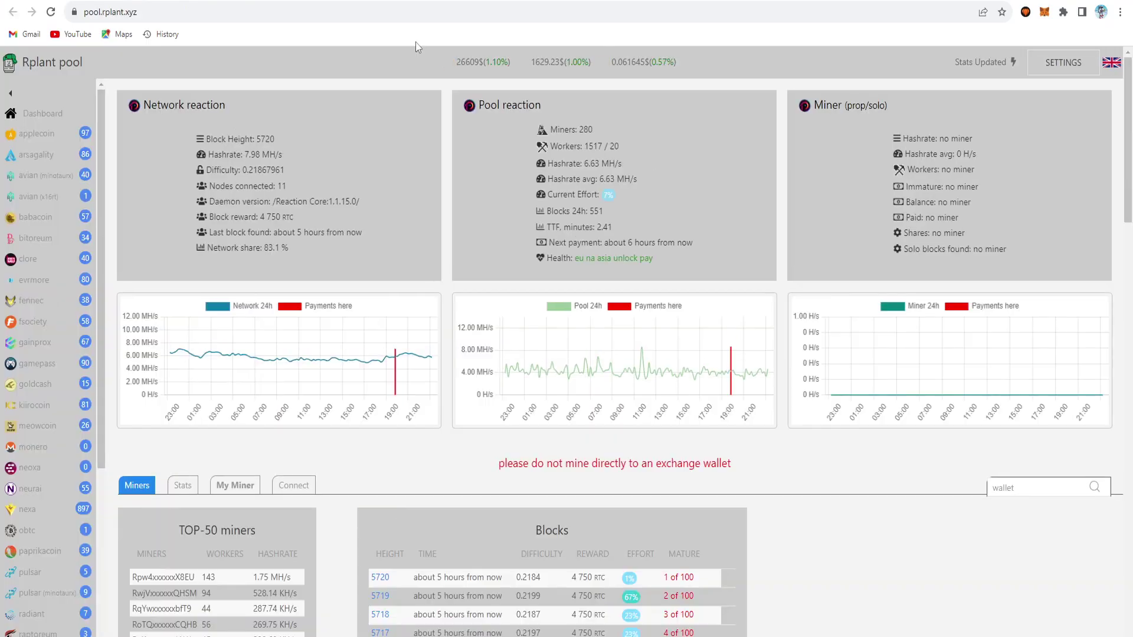
Switch to the Rplant pool site and open the Reaction pool's connection settings
{"action": "scroll", "coordinate": [444, 166], "scroll_direction": "down", "scroll_amount": 4}
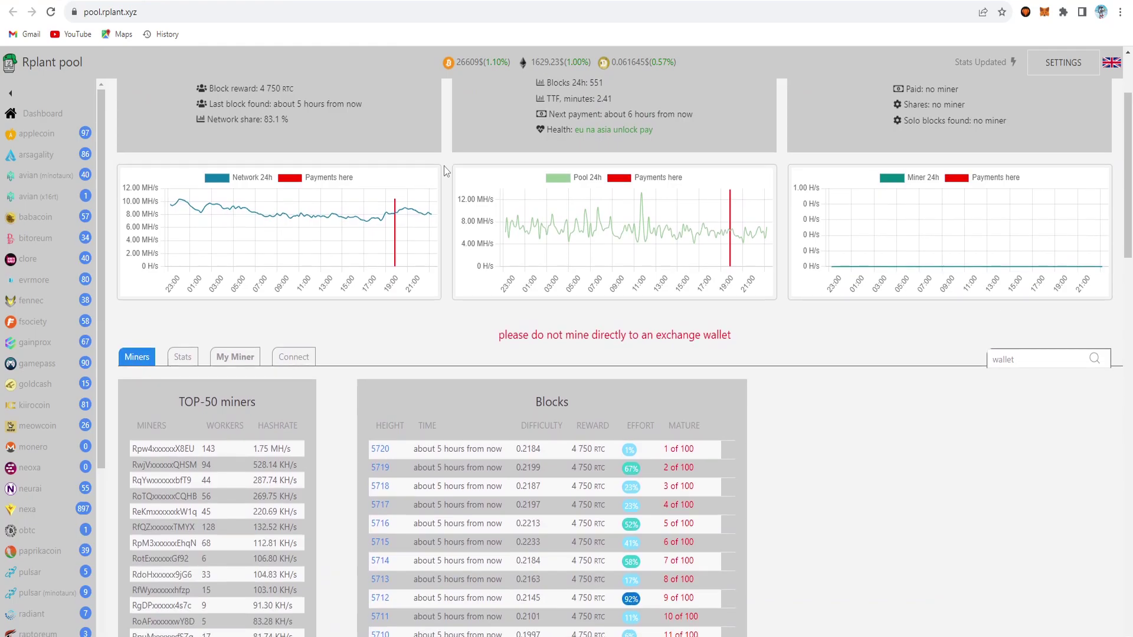
{"action": "scroll", "coordinate": [444, 168], "scroll_direction": "down", "scroll_amount": 1}
{"action": "scroll", "coordinate": [444, 169], "scroll_direction": "up", "scroll_amount": 4}
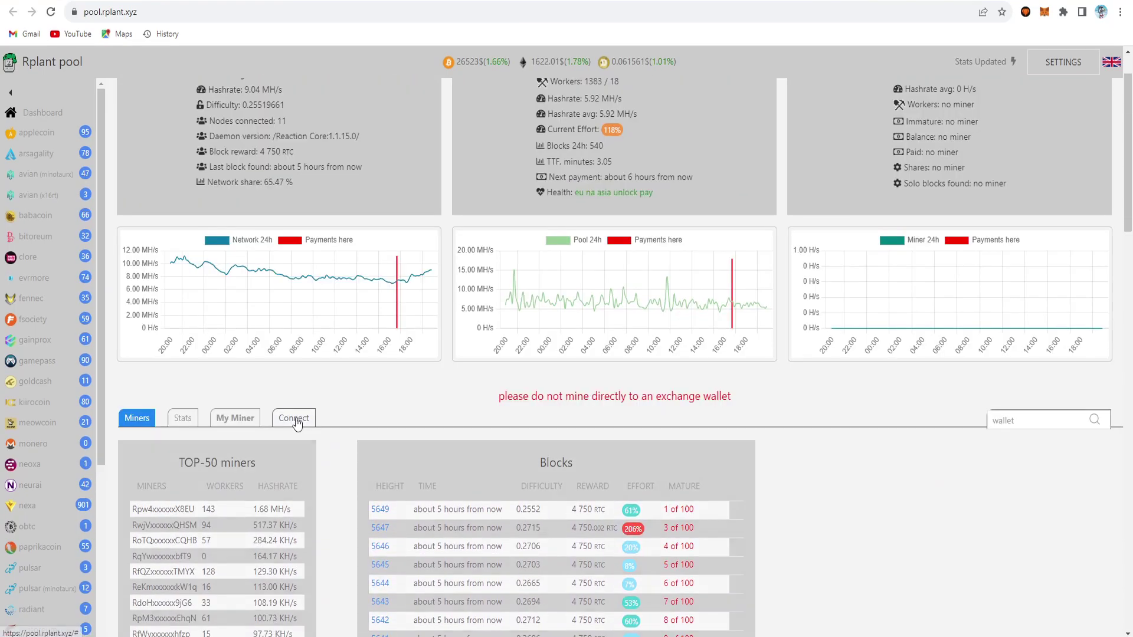
{"action": "left_click", "coordinate": [296, 419]}
{"action": "scroll", "coordinate": [794, 365], "scroll_direction": "down", "scroll_amount": 6}
Configure the pool's miner config for wildrig-multi with the America server and SSL turned off
{"action": "left_click", "coordinate": [711, 353]}
{"action": "left_click", "coordinate": [690, 379]}
{"action": "left_click", "coordinate": [1003, 350]}
{"action": "left_click", "coordinate": [1004, 368]}
{"action": "left_click", "coordinate": [1011, 354]}
{"action": "left_click", "coordinate": [983, 390]}
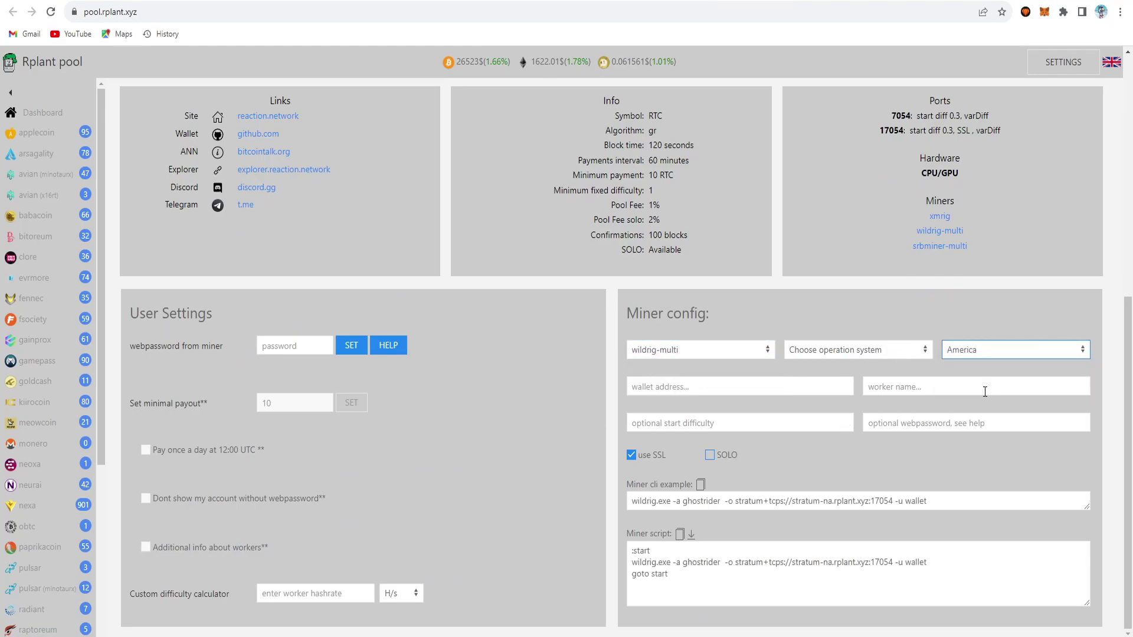
{"action": "left_click", "coordinate": [657, 455]}
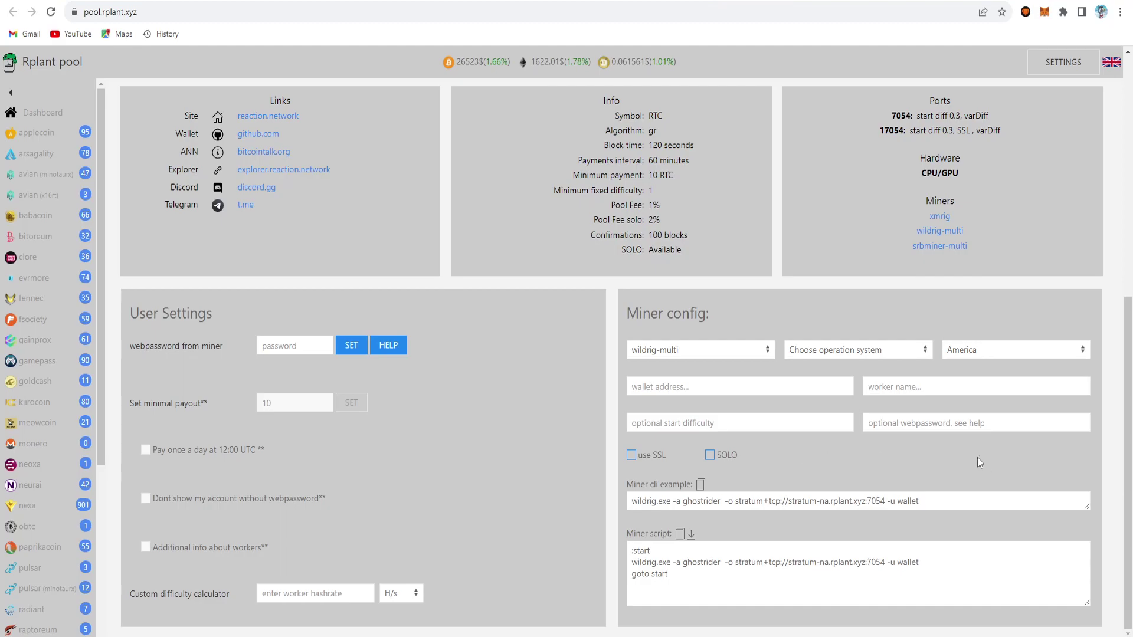
Copy stratum+tcp://stratum-na.rplant.xyz:7054 from the miner command example into the WildRig Multi pool URL in Hive OS
{"action": "left_click_drag", "start_coordinate": [887, 501], "coordinate": [736, 501]}
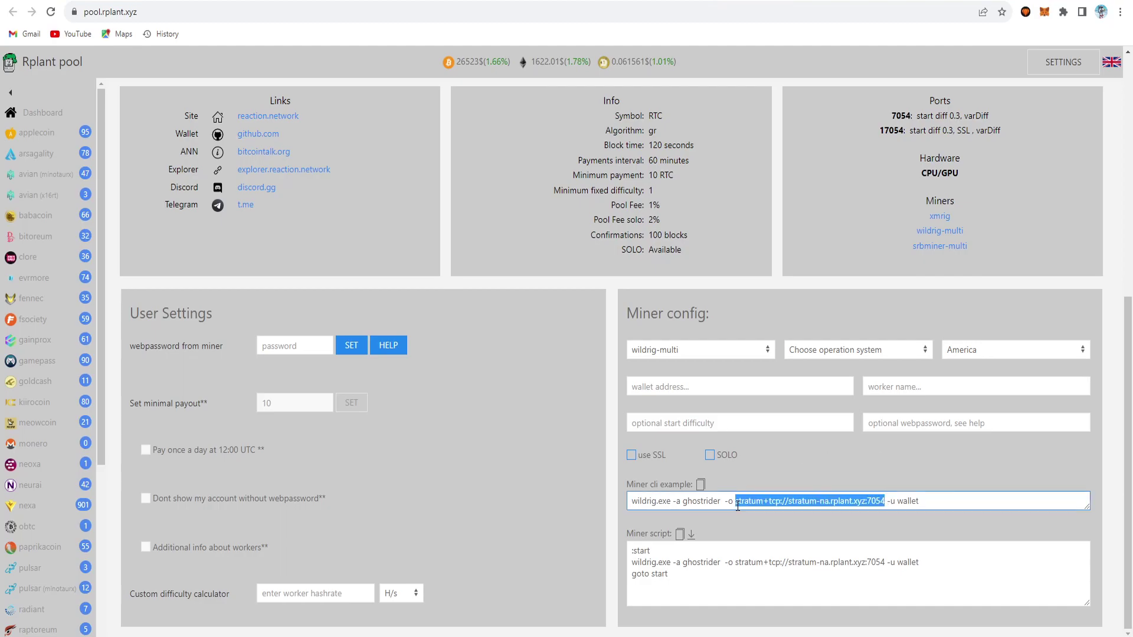
{"action": "right_click", "coordinate": [764, 502]}
{"action": "left_click", "coordinate": [803, 520]}
{"action": "left_click", "coordinate": [278, 2]}
{"action": "key", "text": "ctrl+v"}
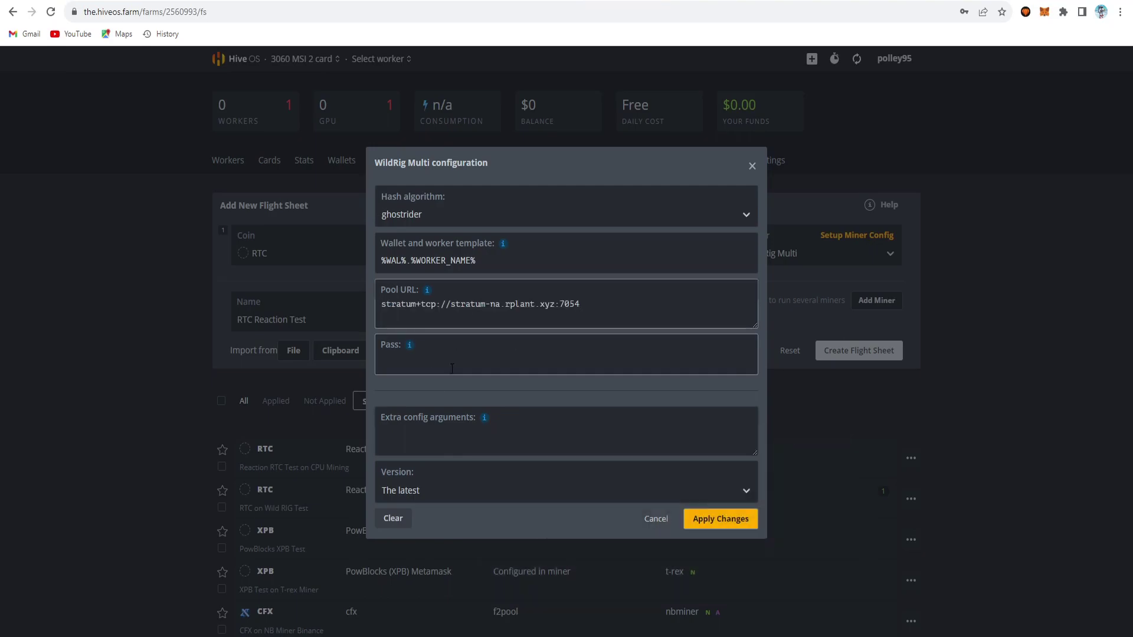
Keep the latest WildRig Multi version, apply the miner configuration and create the RTC Reaction Test flight sheet
{"action": "left_click", "coordinate": [445, 490]}
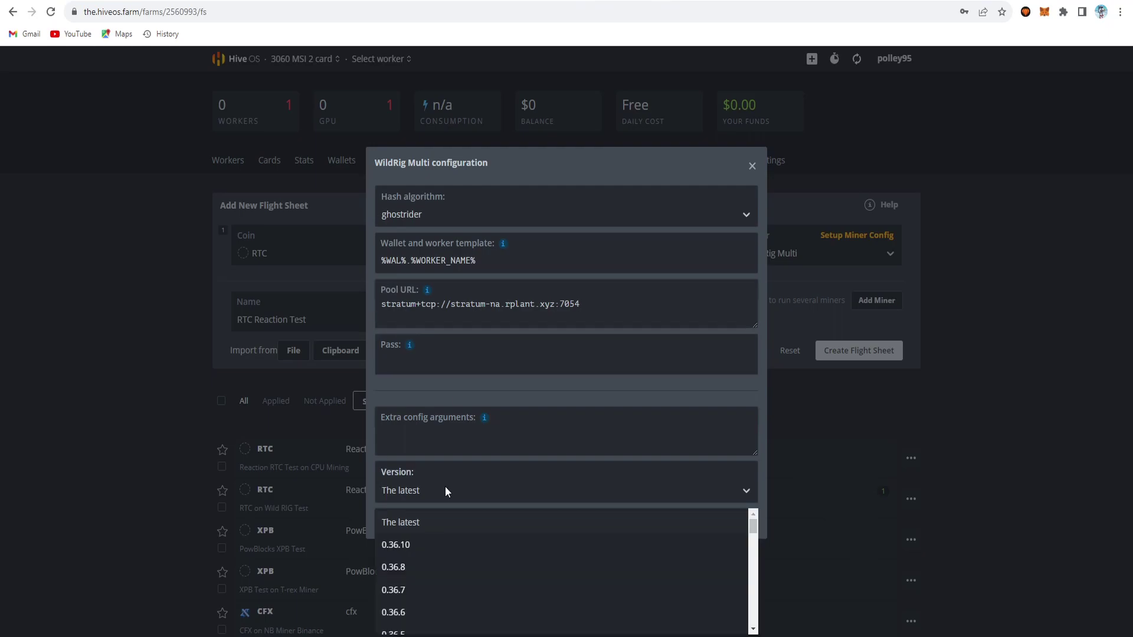
{"action": "left_click", "coordinate": [445, 490]}
{"action": "left_click", "coordinate": [716, 519]}
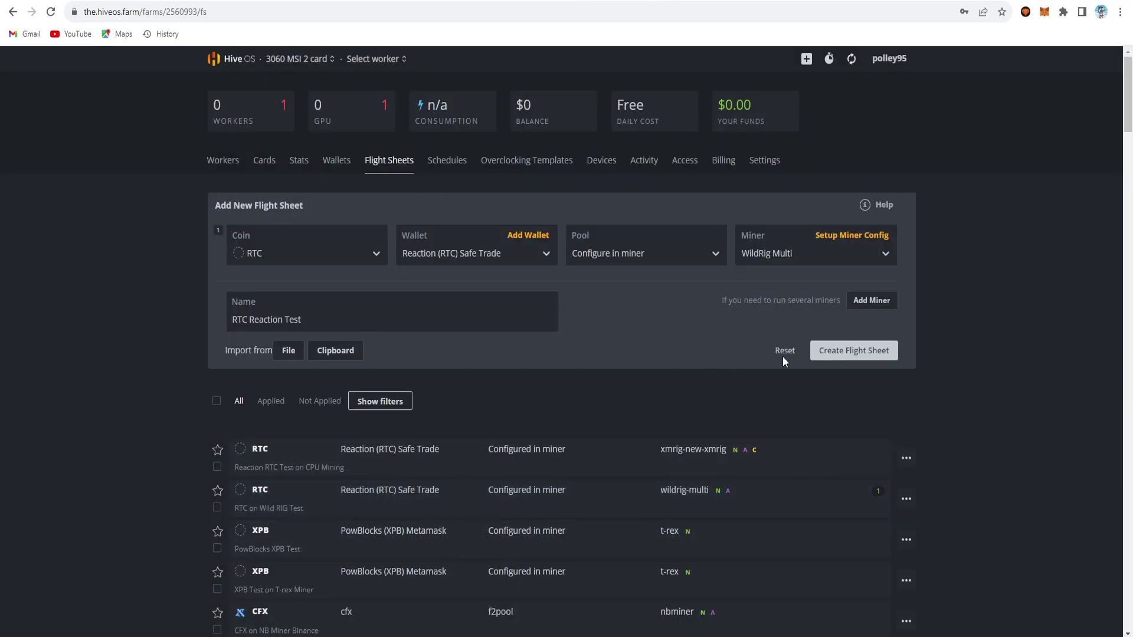
{"action": "left_click", "coordinate": [889, 352]}
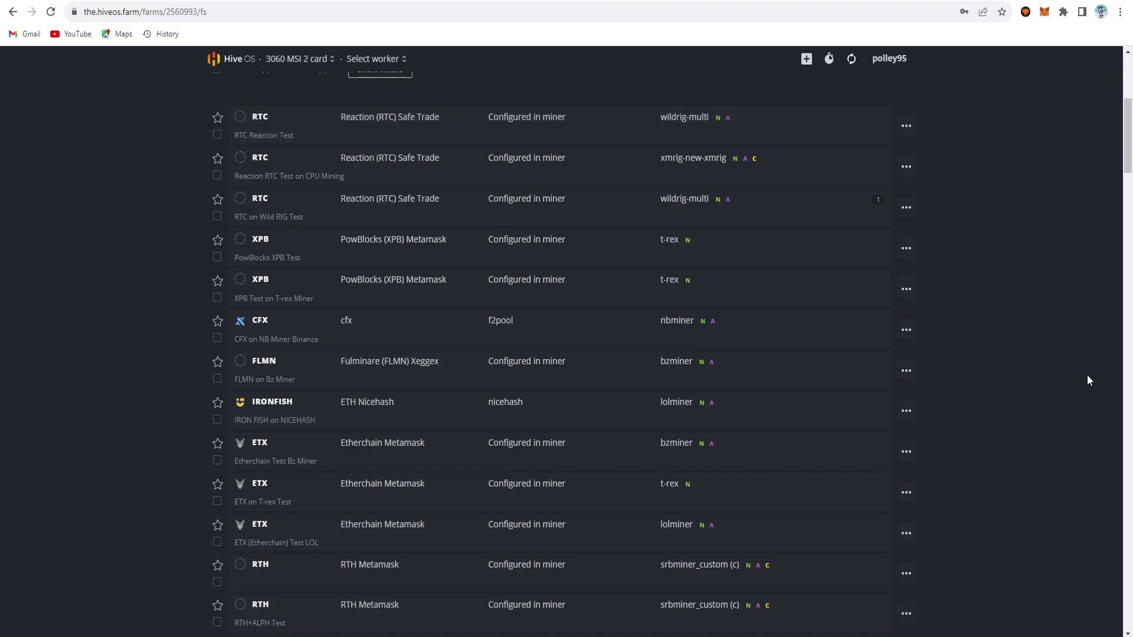
Open the Reaction RTC Test on CPU Mining flight sheet for editing and review its coin, wallet, pool, name and miner selections
{"action": "left_click", "coordinate": [906, 166]}
{"action": "left_click", "coordinate": [930, 190]}
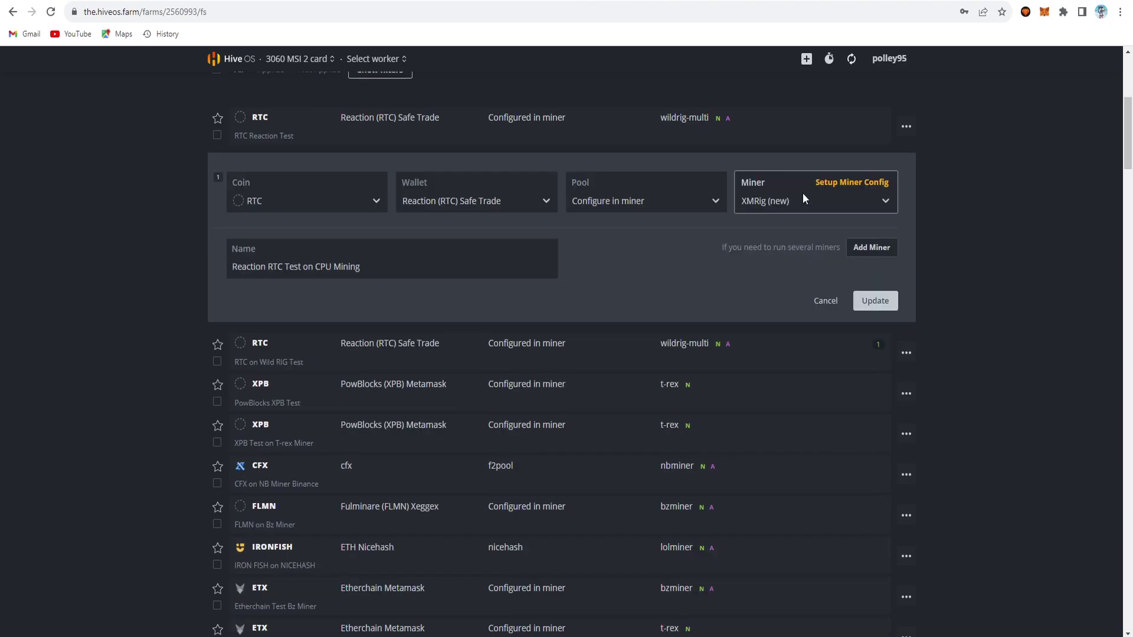
{"action": "scroll", "coordinate": [445, 446], "scroll_direction": "up", "scroll_amount": 4}
{"action": "scroll", "coordinate": [445, 446], "scroll_direction": "down", "scroll_amount": 3}
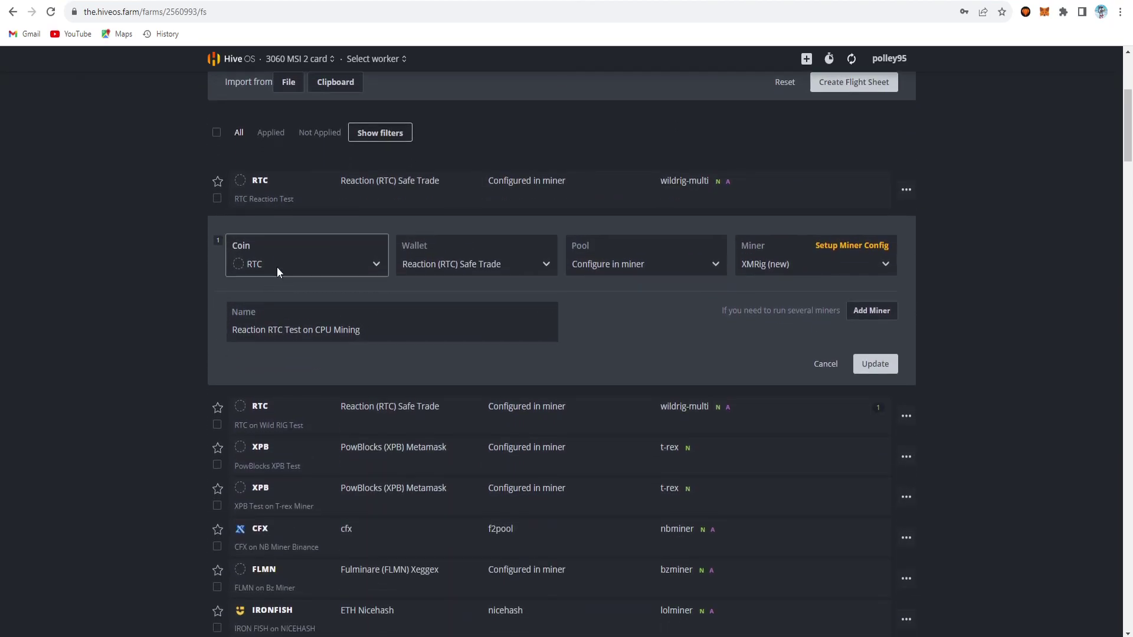
{"action": "left_click", "coordinate": [296, 265]}
{"action": "left_click", "coordinate": [296, 264]}
{"action": "left_click", "coordinate": [472, 265]}
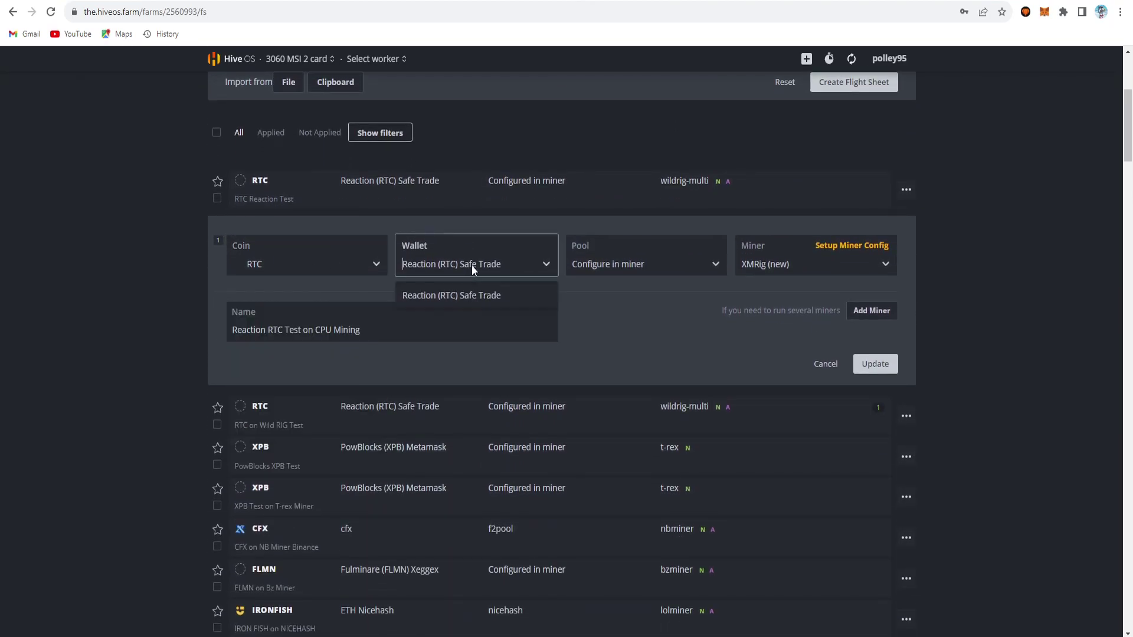
{"action": "left_click", "coordinate": [652, 261]}
{"action": "left_click", "coordinate": [652, 261]}
{"action": "left_click", "coordinate": [653, 261]}
{"action": "left_click", "coordinate": [291, 333]}
{"action": "left_click", "coordinate": [811, 267]}
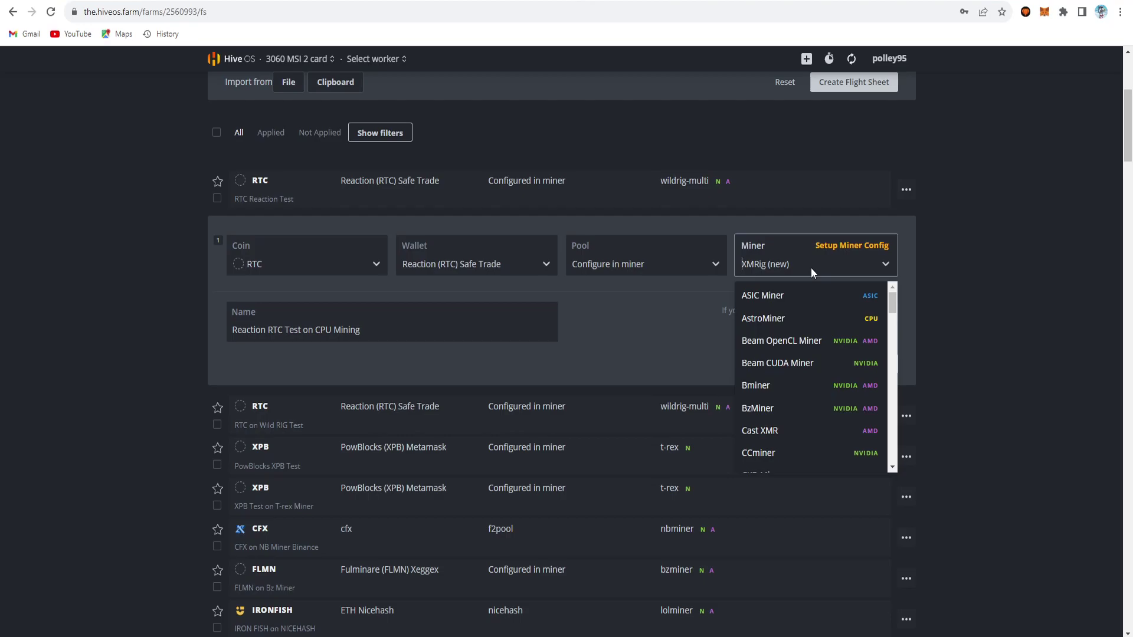
Open the XMRig (new) miner configuration and examine its hash algorithm, wallet template and pool URL
{"action": "left_click", "coordinate": [865, 246]}
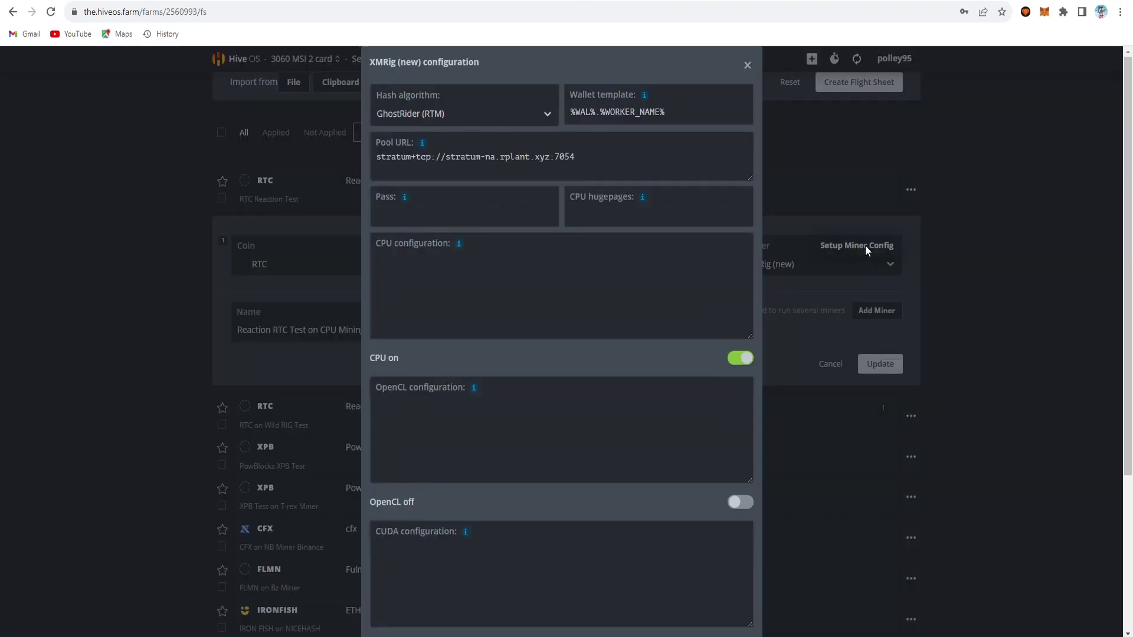
{"action": "left_click", "coordinate": [494, 112]}
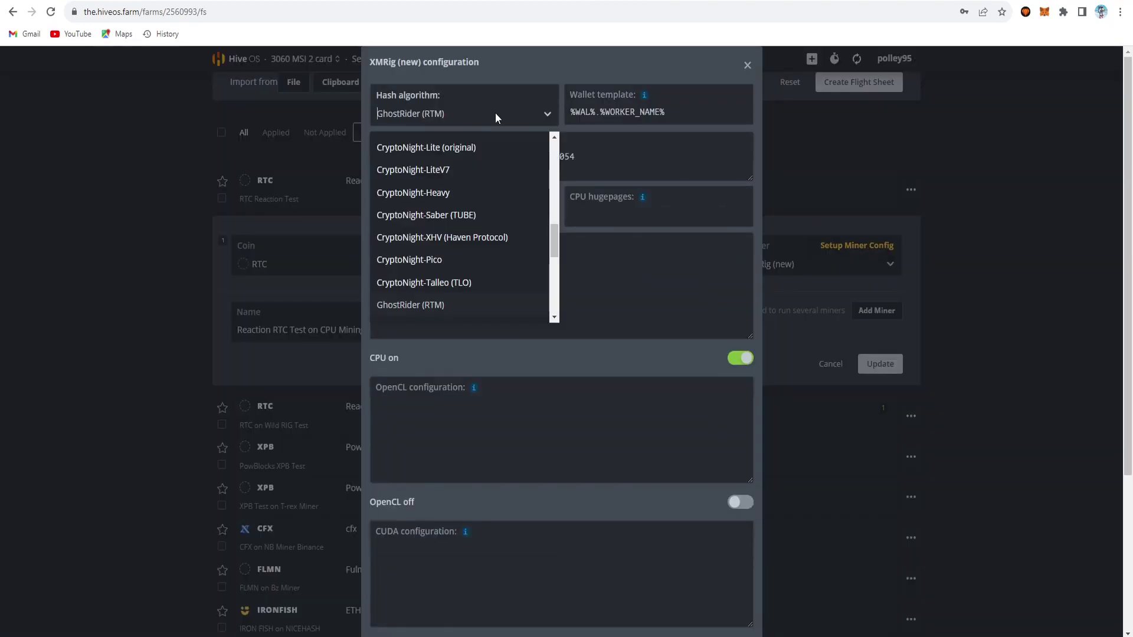
{"action": "left_click", "coordinate": [494, 112]}
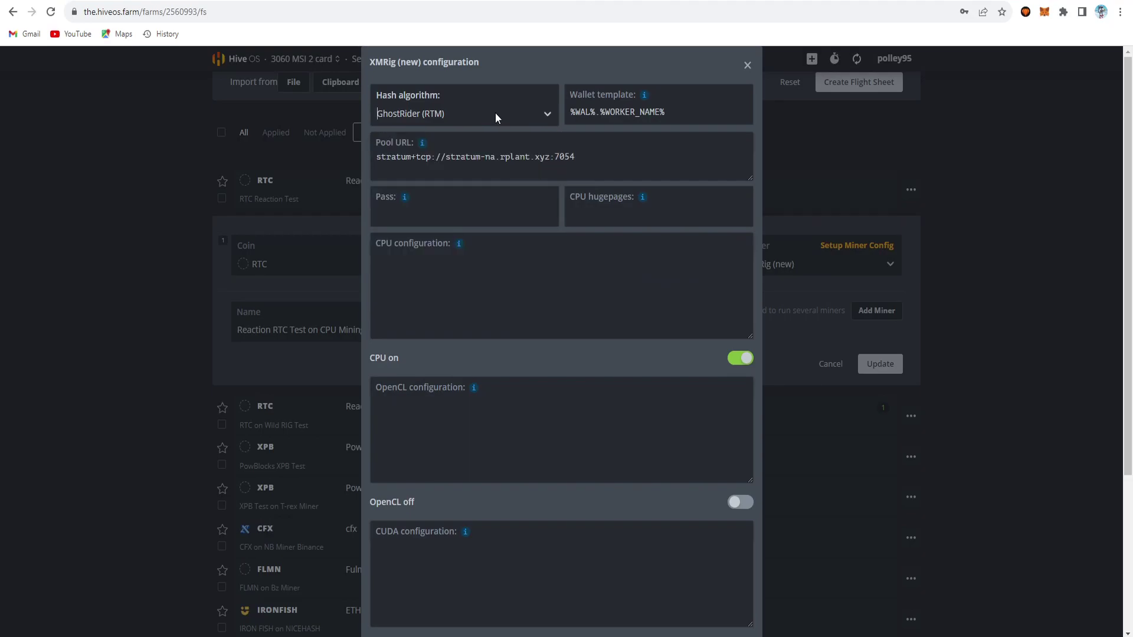
{"action": "mouse_move", "coordinate": [644, 95]}
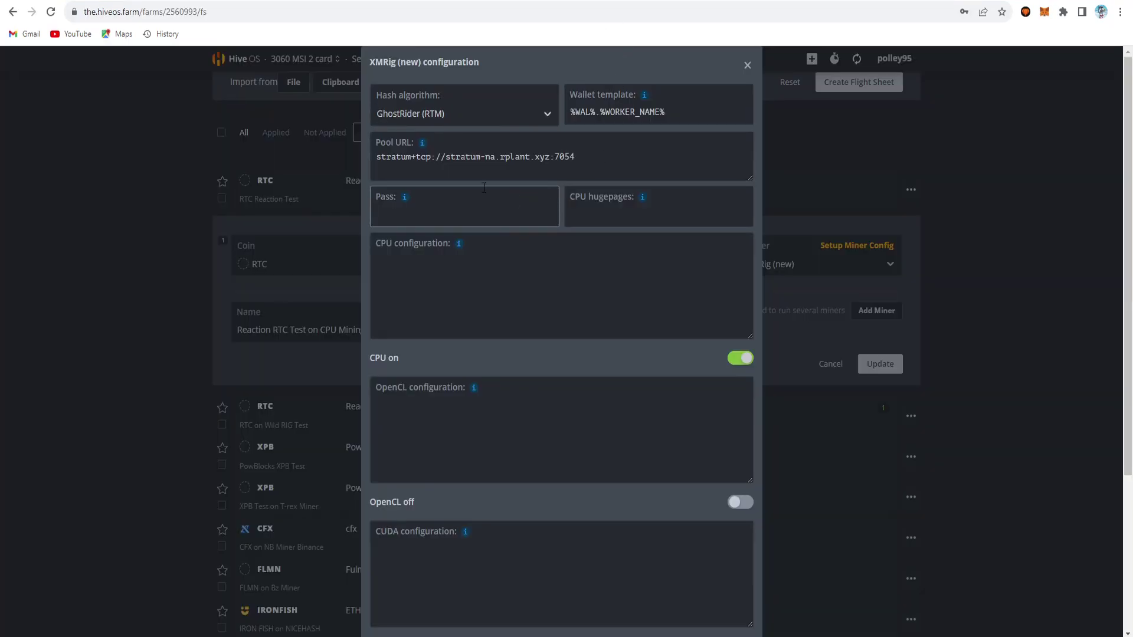
{"action": "left_click", "coordinate": [575, 152]}
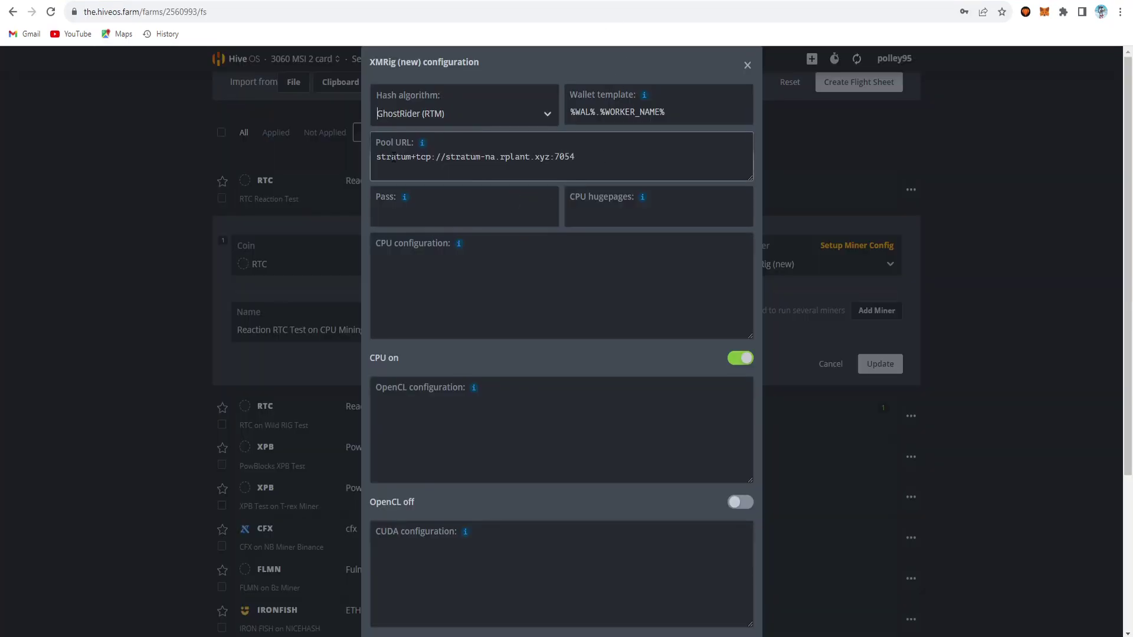
Keep xmrig as the miner fork, apply the XMRig configuration and update the CPU mining flight sheet
{"action": "scroll", "coordinate": [701, 236], "scroll_direction": "down", "scroll_amount": 4}
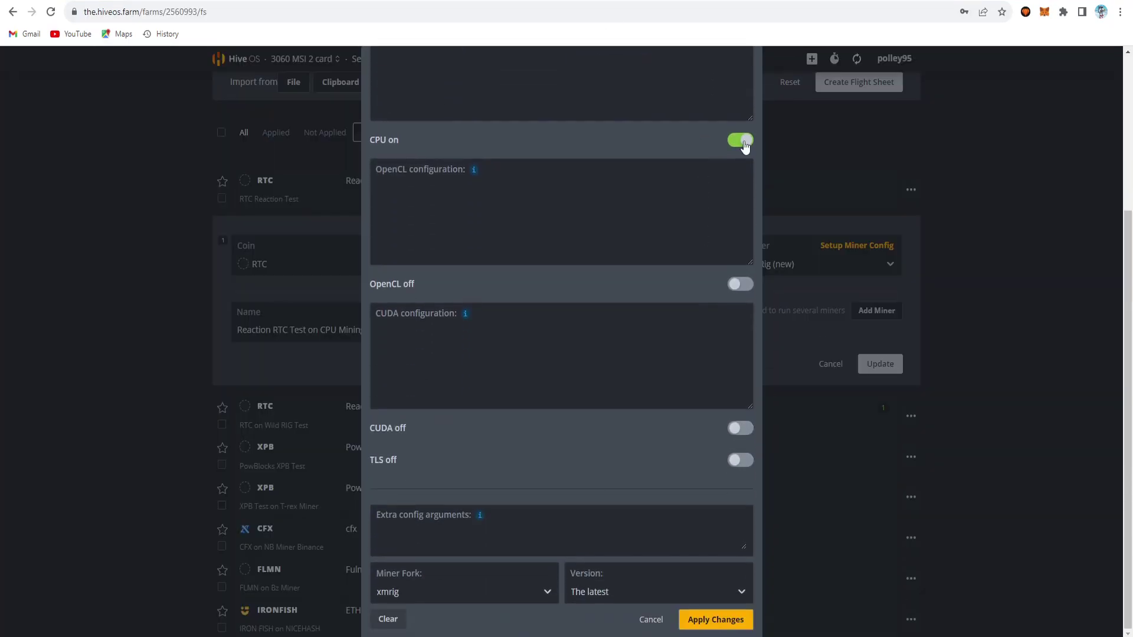
{"action": "left_click", "coordinate": [740, 141]}
{"action": "left_click", "coordinate": [458, 590]}
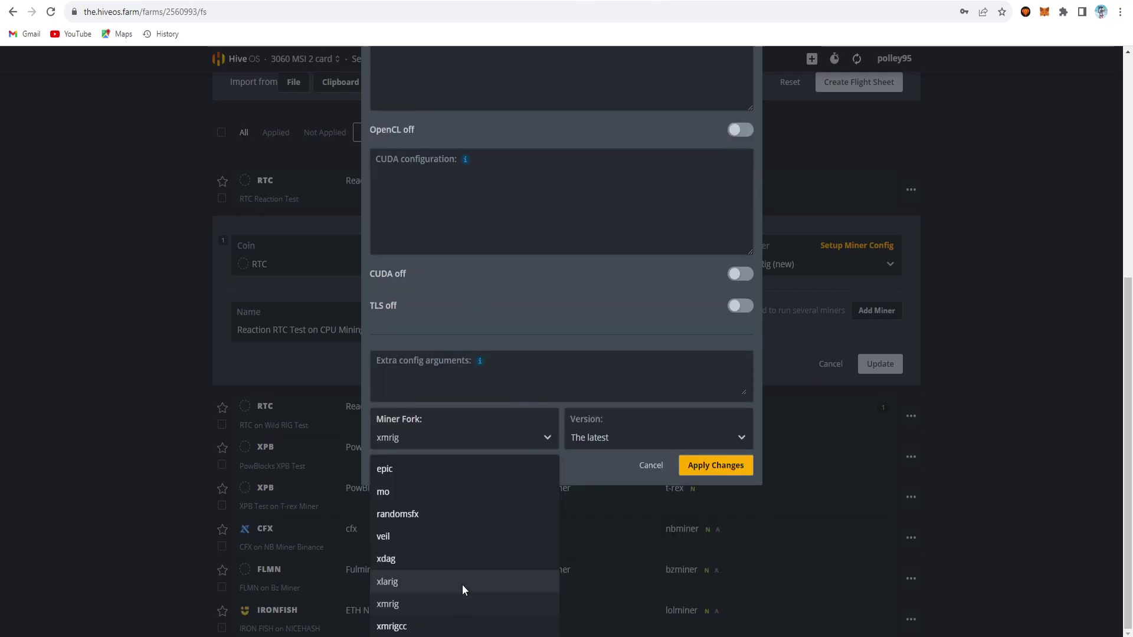
{"action": "left_click", "coordinate": [502, 440]}
{"action": "left_click", "coordinate": [716, 619]}
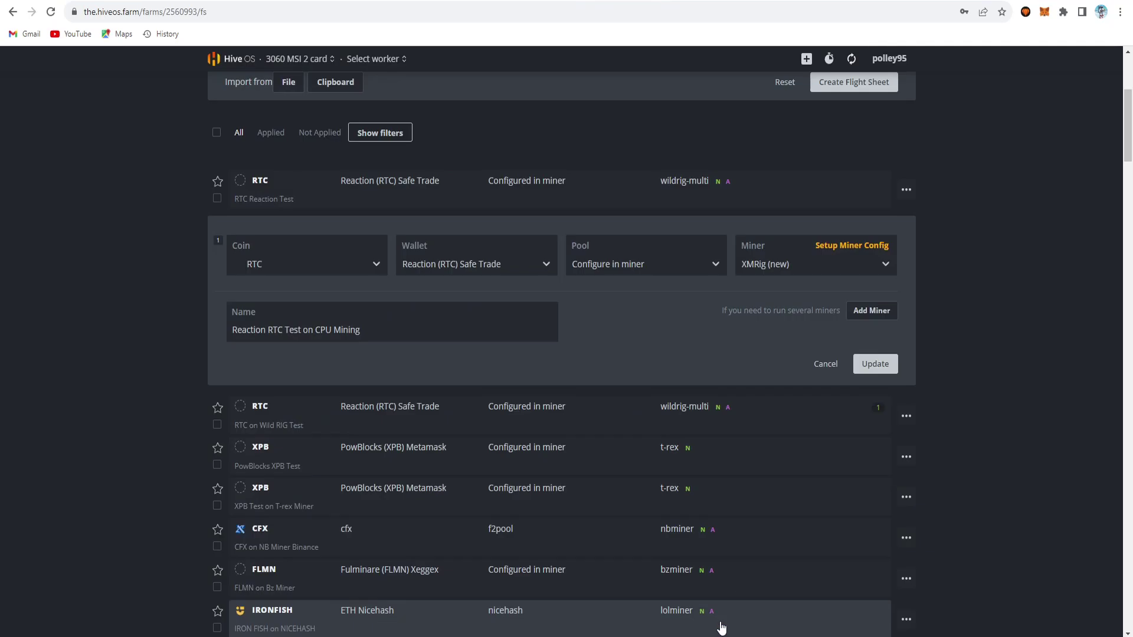
{"action": "left_click", "coordinate": [882, 370]}
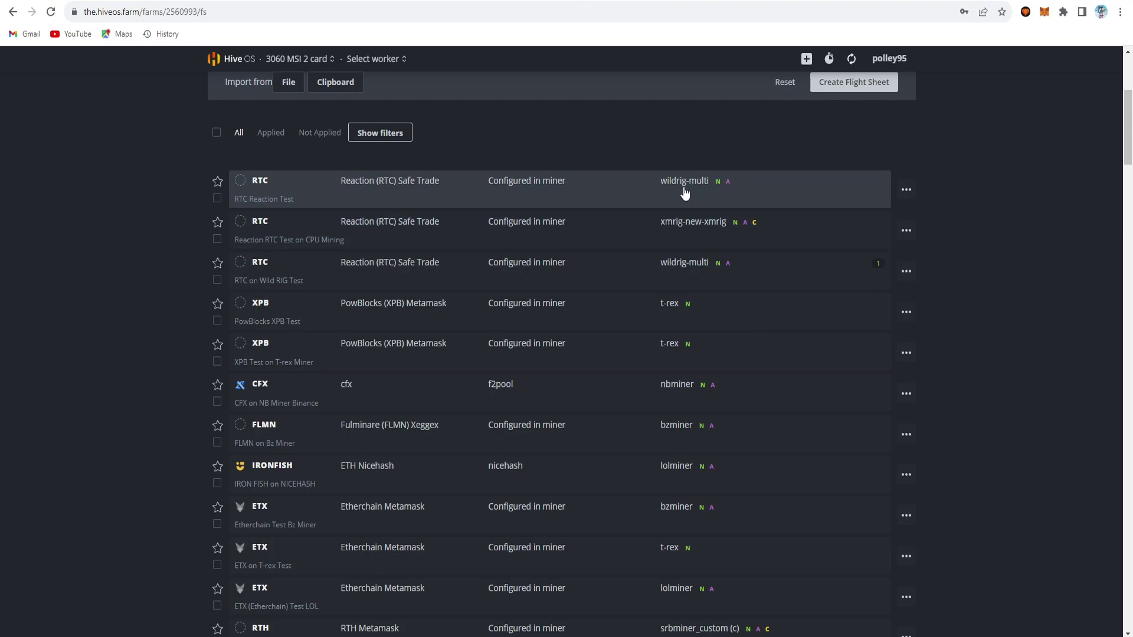
Open the farm's worker from the workers list and inspect the hashrate graph on its overview
{"action": "scroll", "coordinate": [837, 227], "scroll_direction": "up", "scroll_amount": 5}
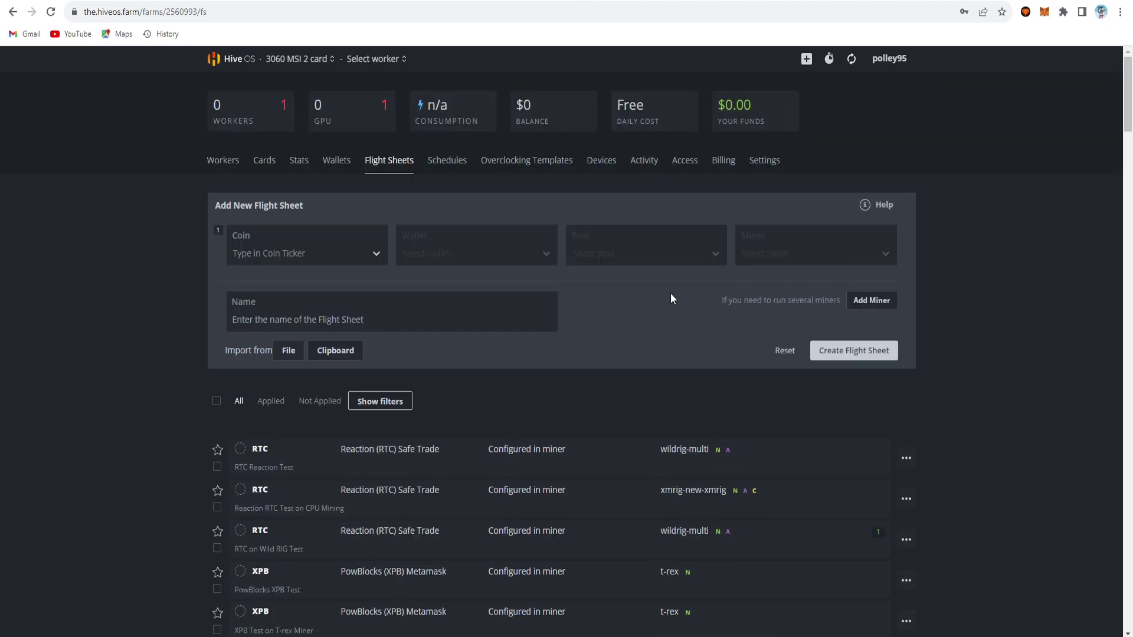
{"action": "left_click", "coordinate": [221, 162]}
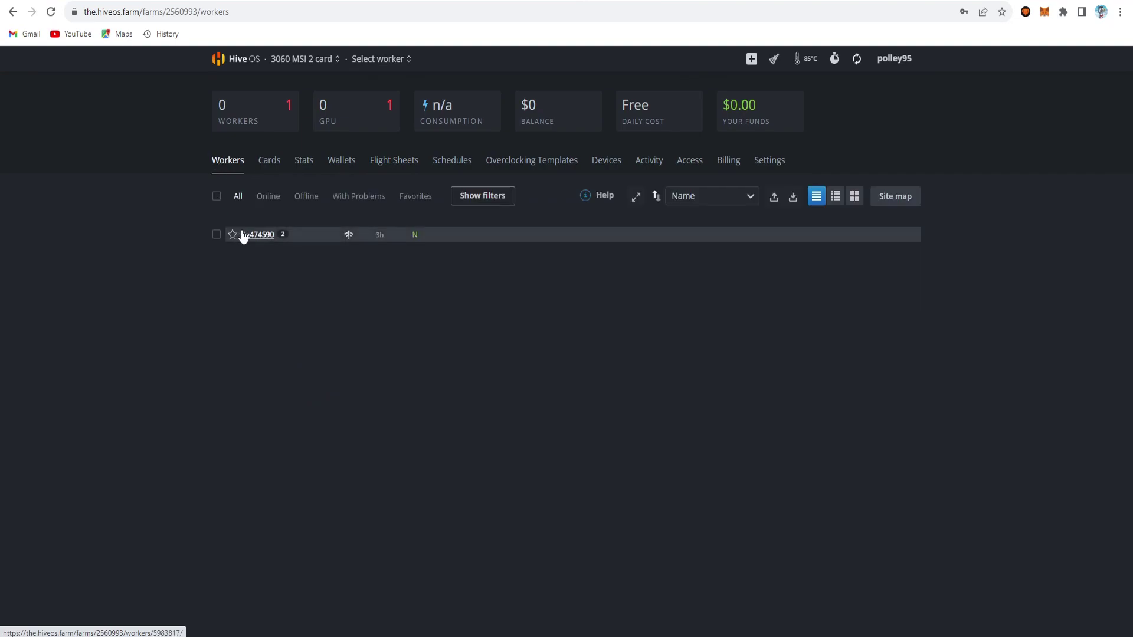
{"action": "left_click", "coordinate": [240, 235]}
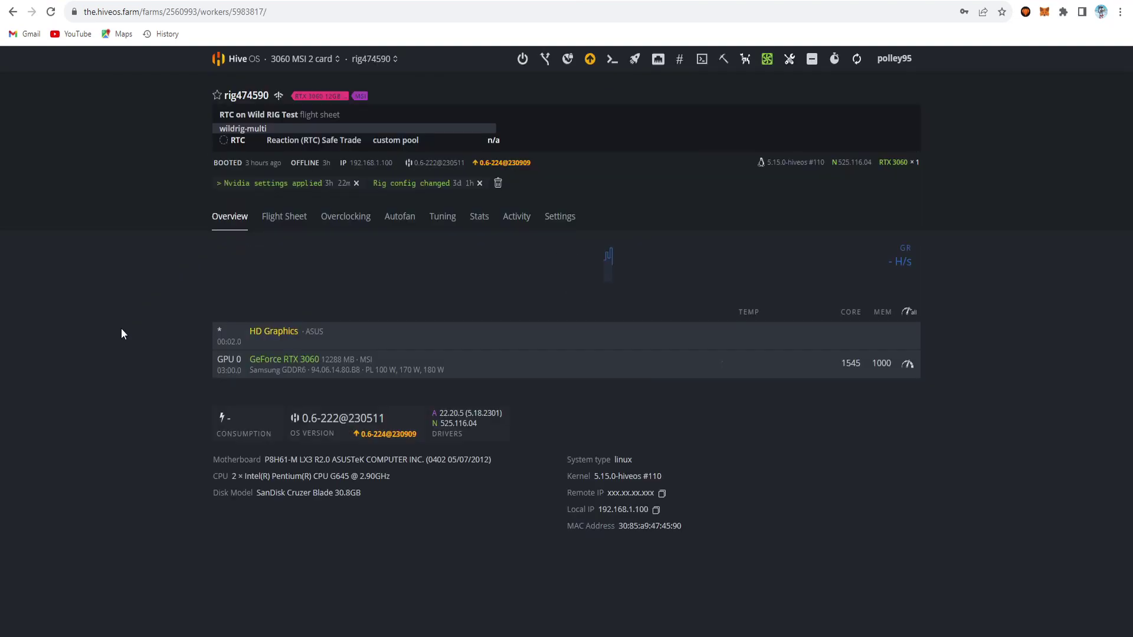
{"action": "mouse_move", "coordinate": [611, 279]}
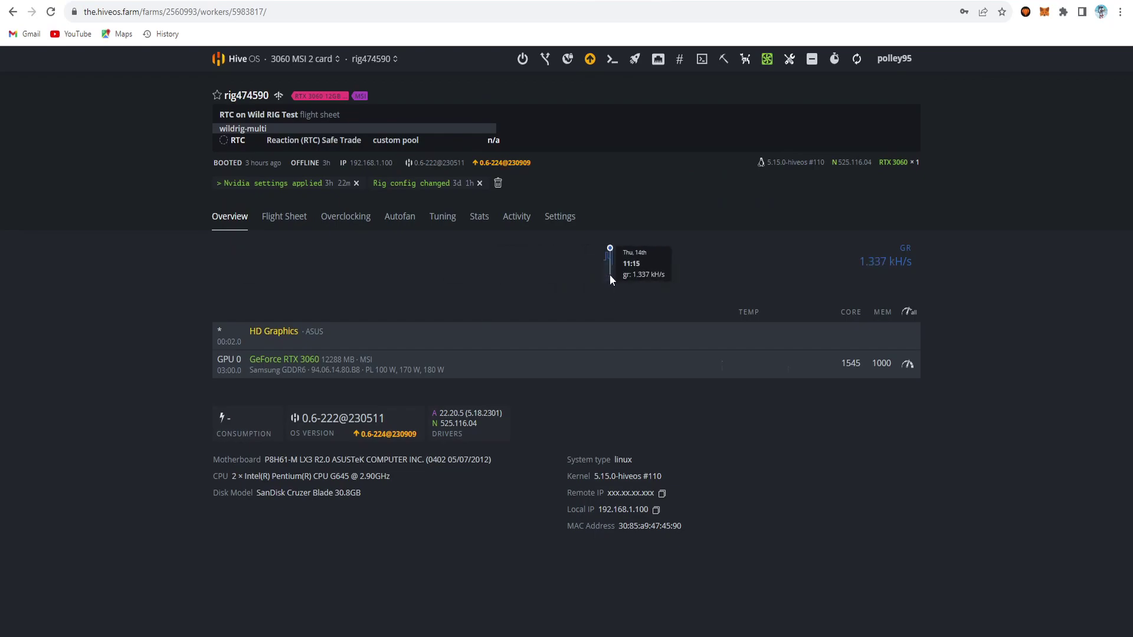